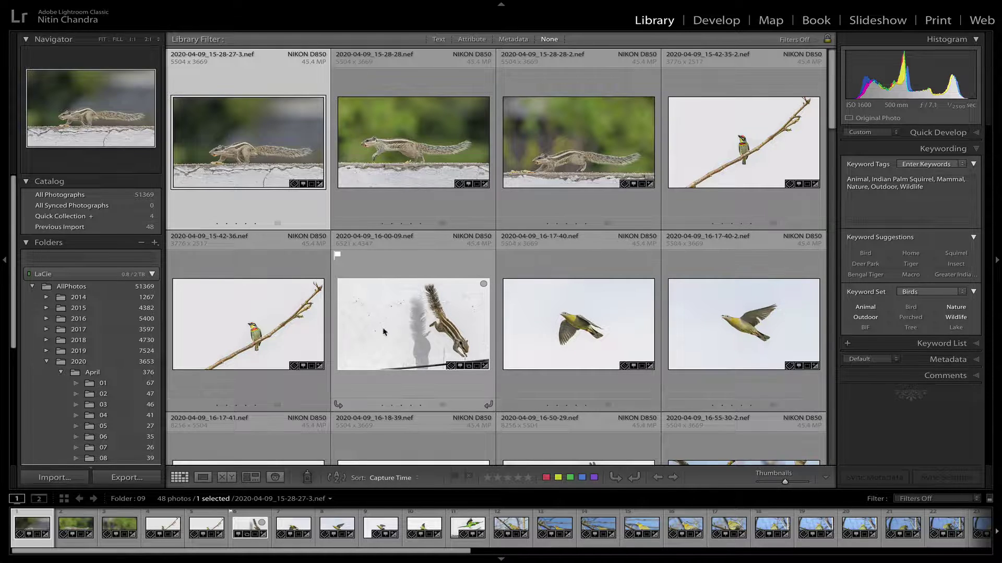
Create a virtual copy (Copy 1) of the 16-00-09 squirrel photo from its right-click menu
click(401, 337)
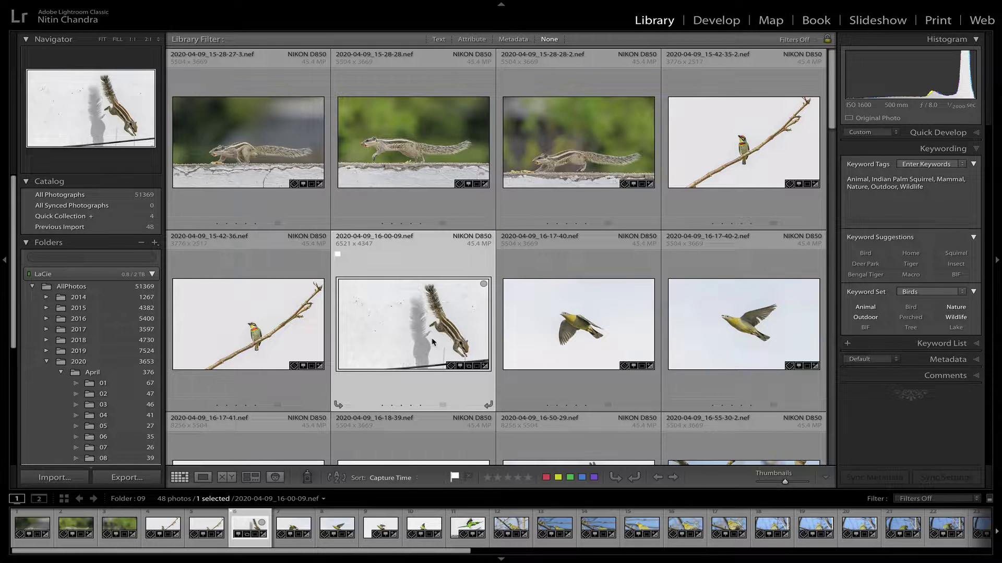
mouse_move(433, 341)
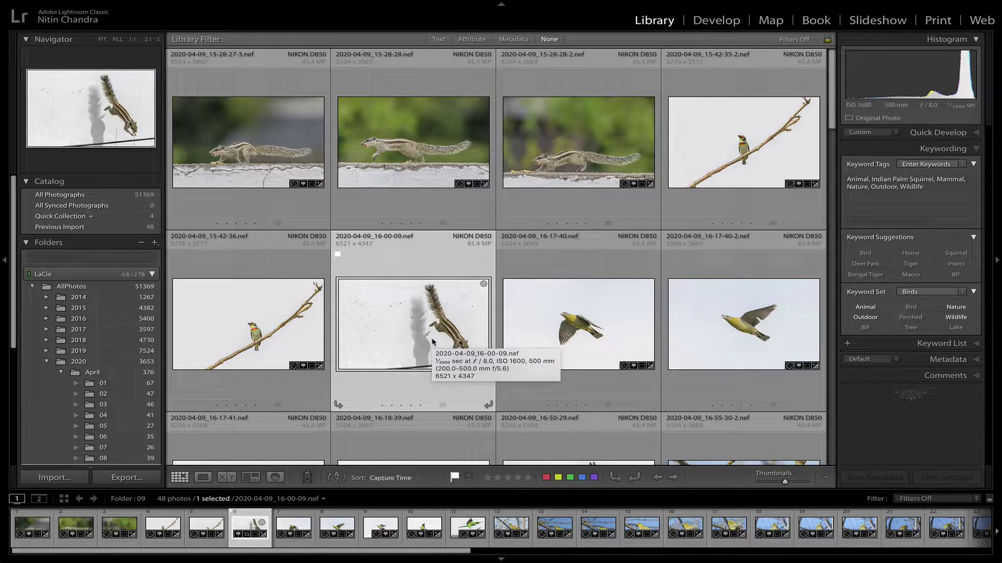
right_click(433, 342)
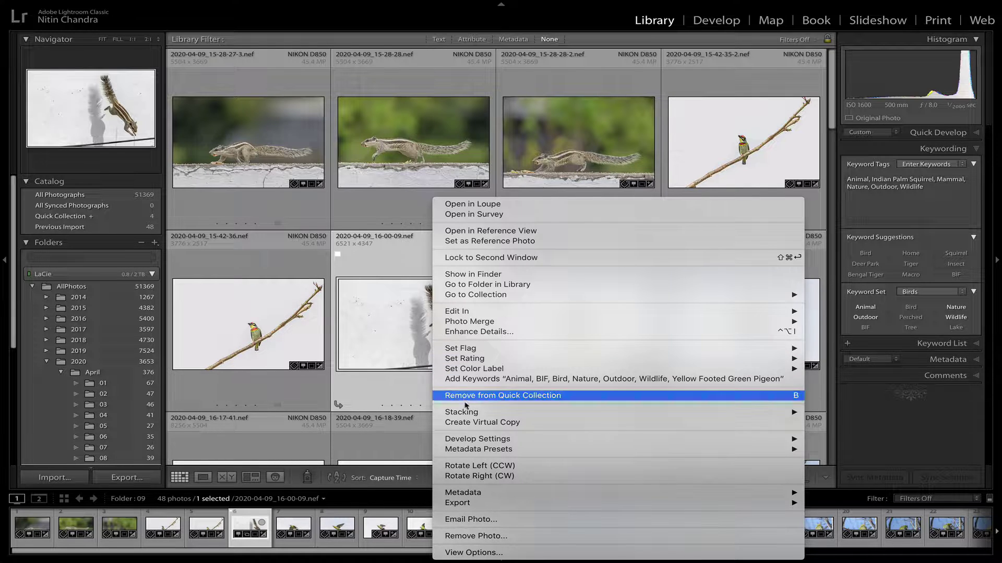
click(473, 422)
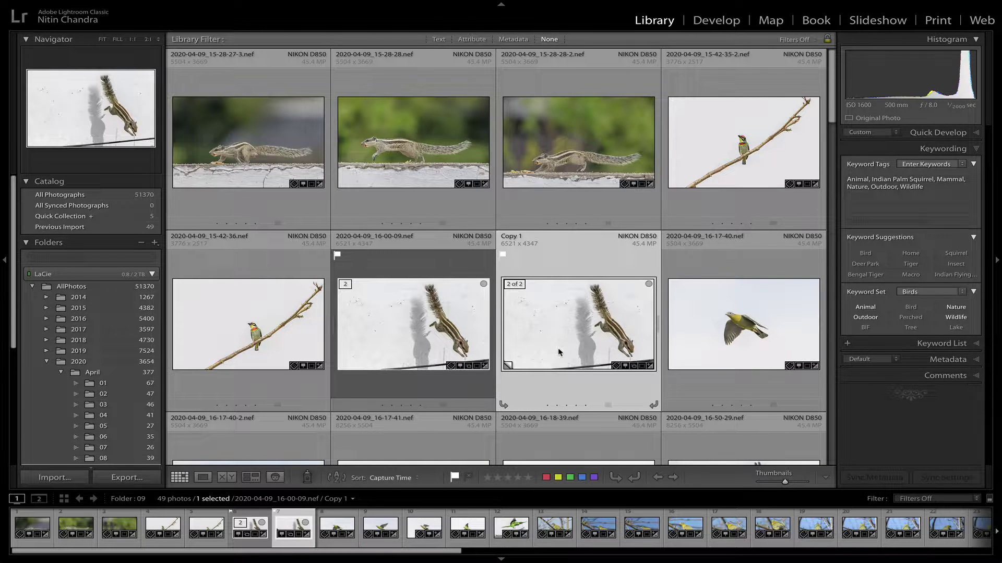
Open Copy 1 in Develop, reset its settings, and inspect the rod, branches and squirrel at 1:1
key(d)
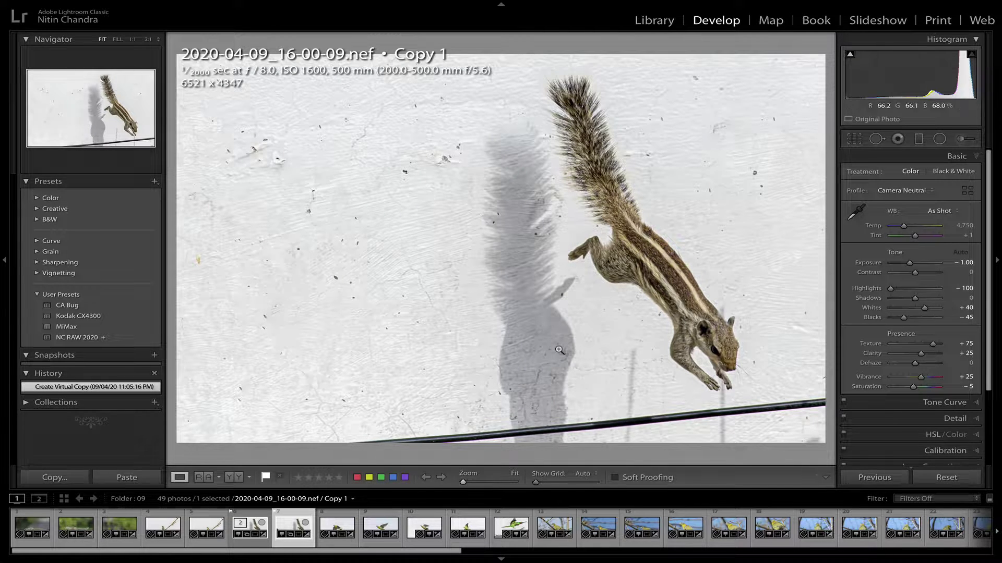
key(ctrl+shift+r)
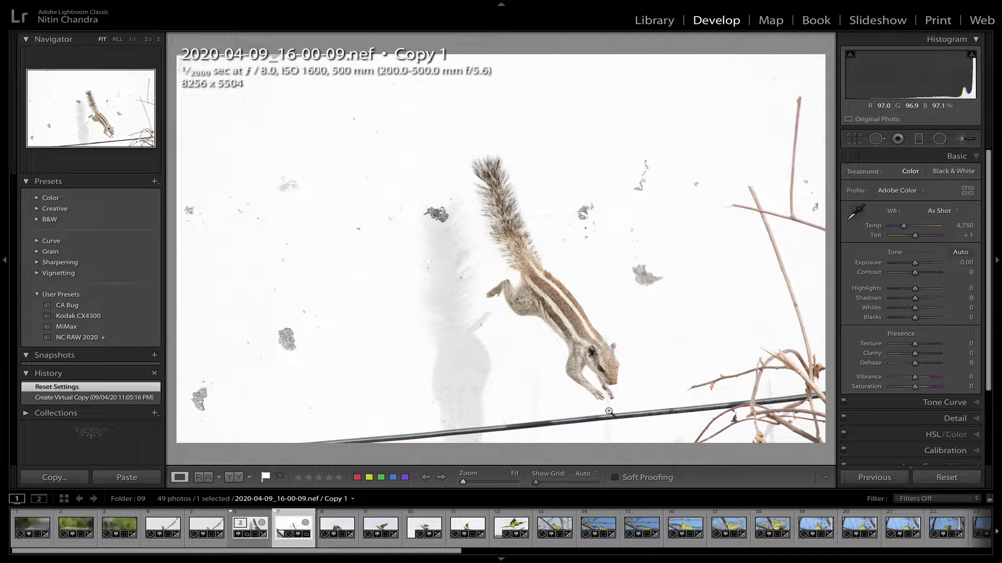
click(717, 412)
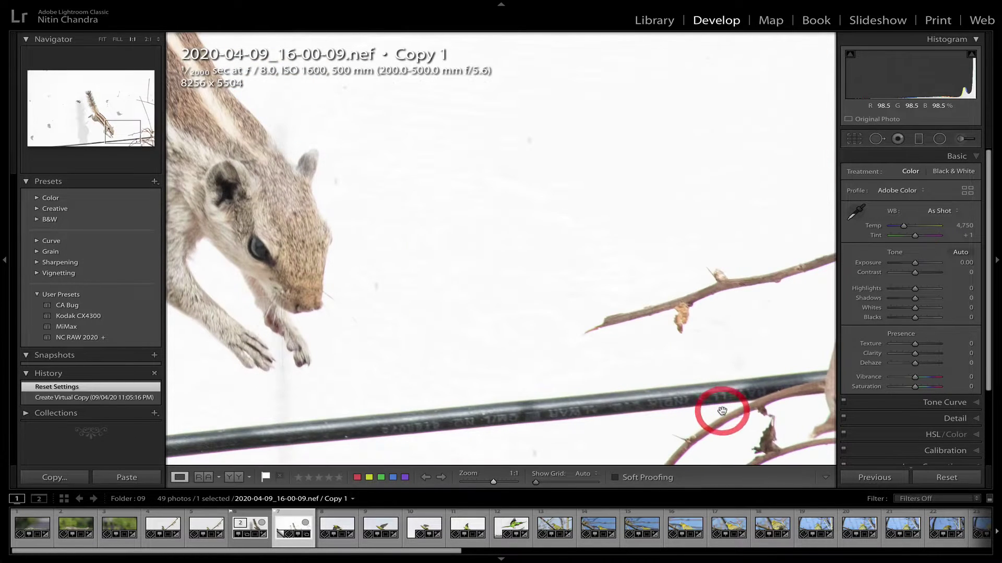
drag(667, 394, 516, 261)
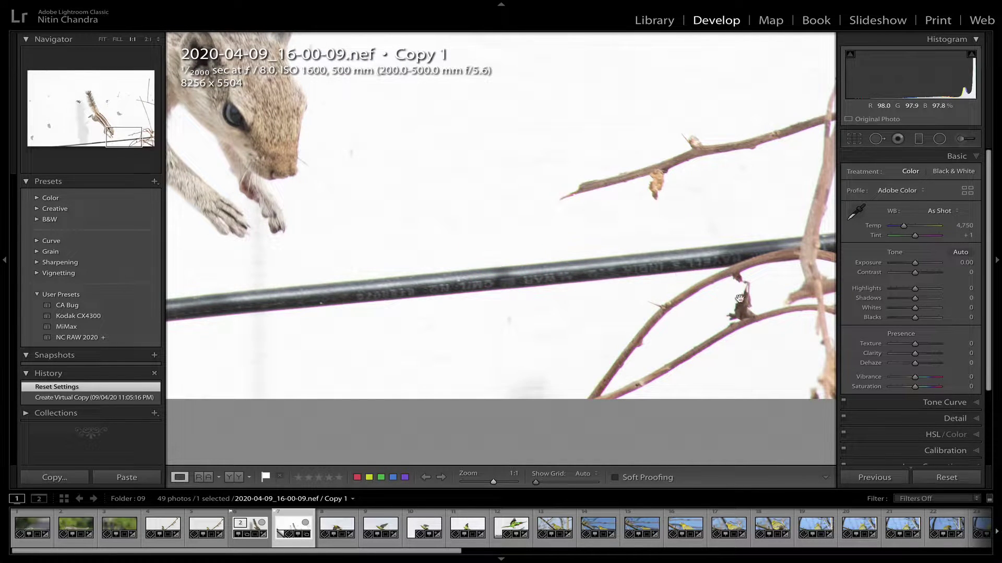
drag(612, 215, 802, 276)
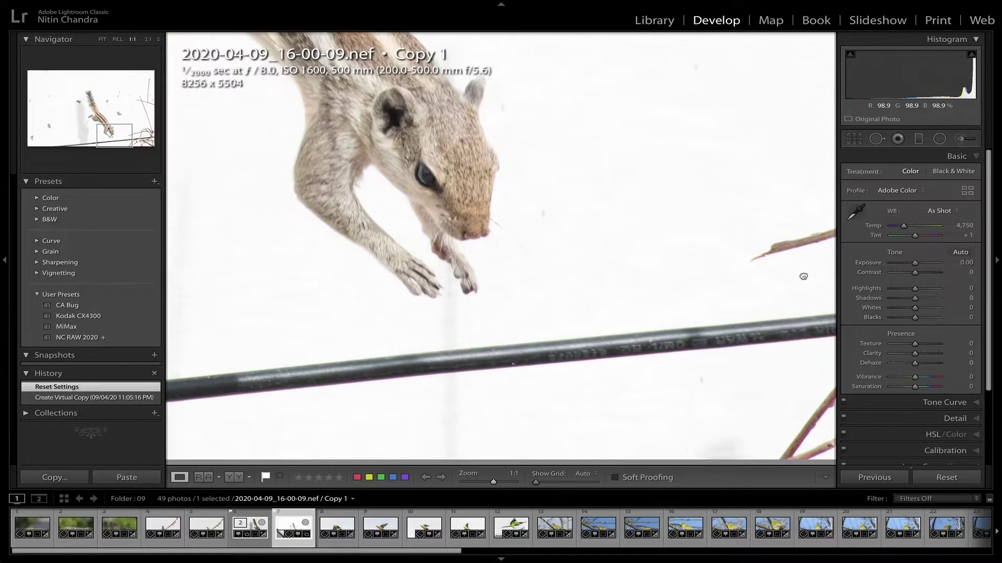
drag(503, 249, 704, 447)
drag(699, 235, 703, 386)
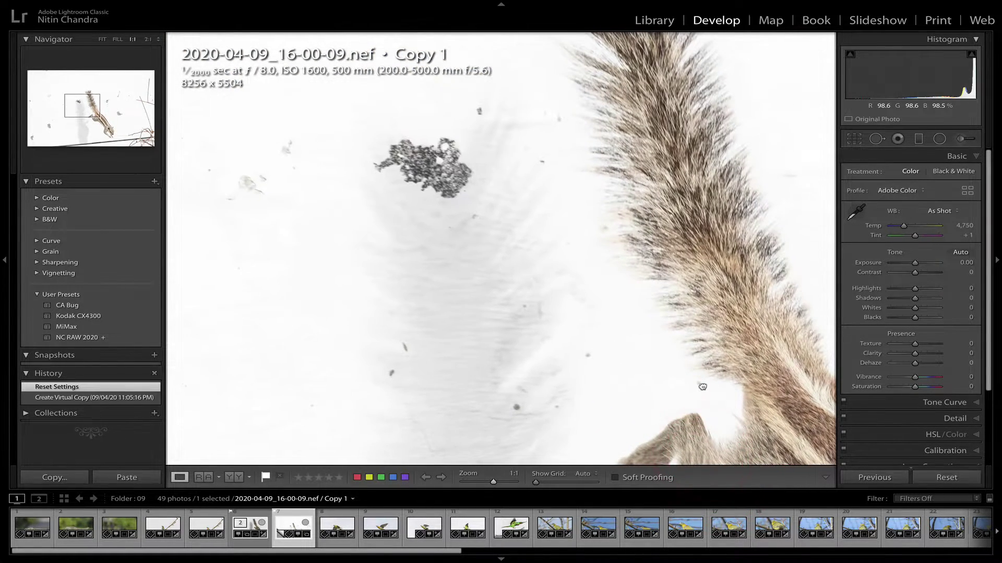
click(697, 382)
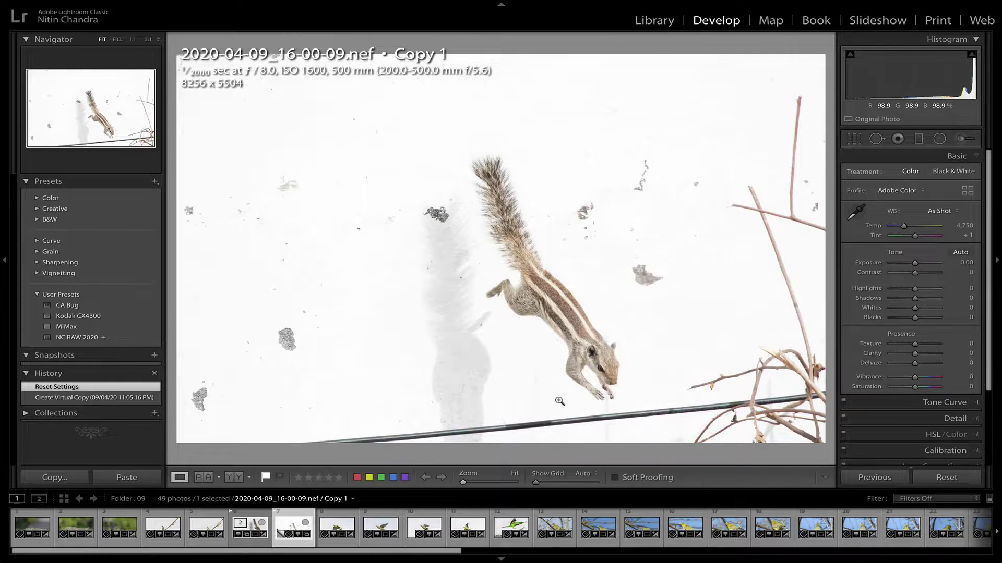
click(773, 397)
drag(771, 398, 608, 303)
click(559, 324)
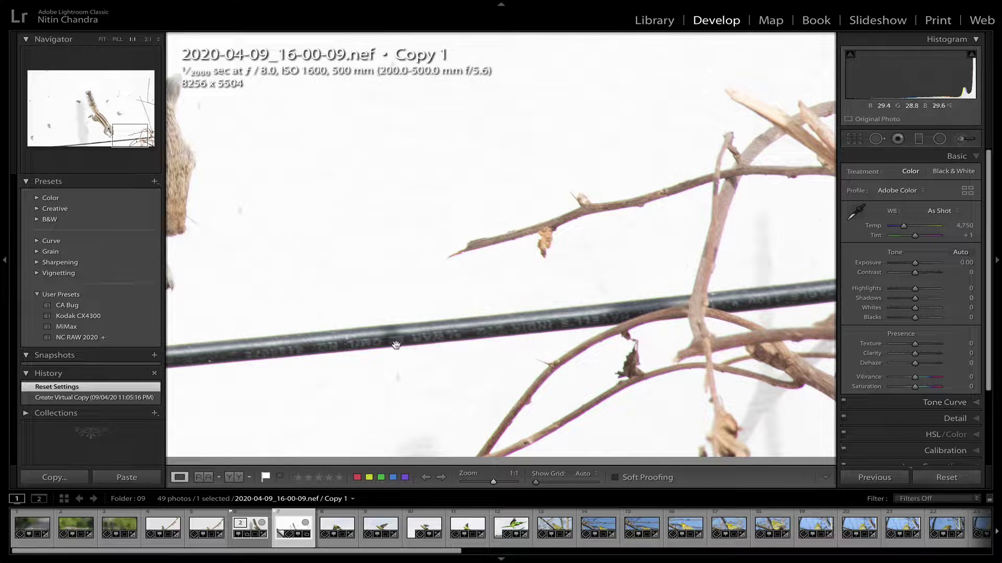
Apply the NC RAW 2020 user preset and check the branches at 2:1
click(112, 338)
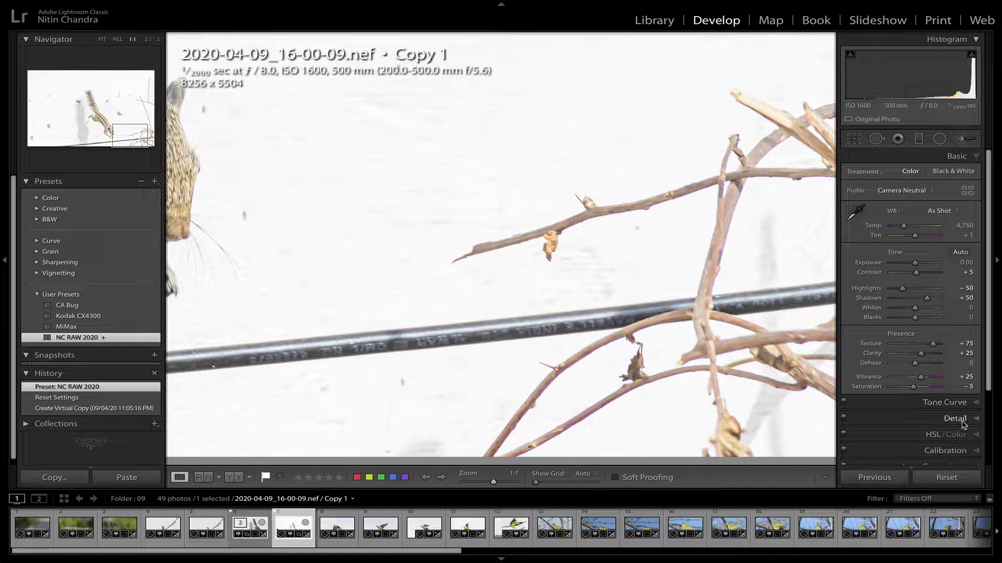
click(148, 39)
drag(577, 365, 397, 214)
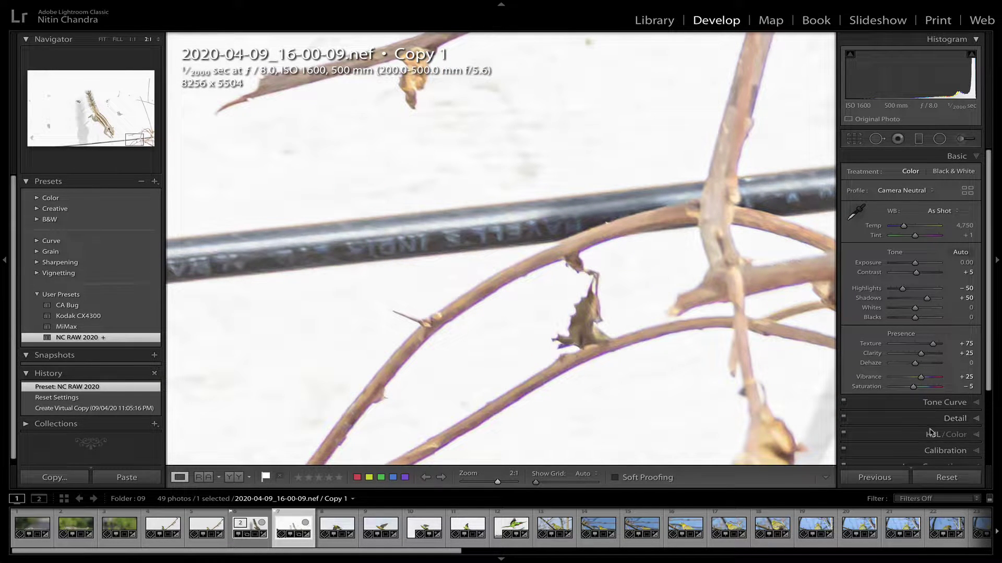
In manual Lens Corrections, set Purple Defringe Amount to 5 and Purple Hue to 29/77, then fit to view
scroll(932, 438, down, 1)
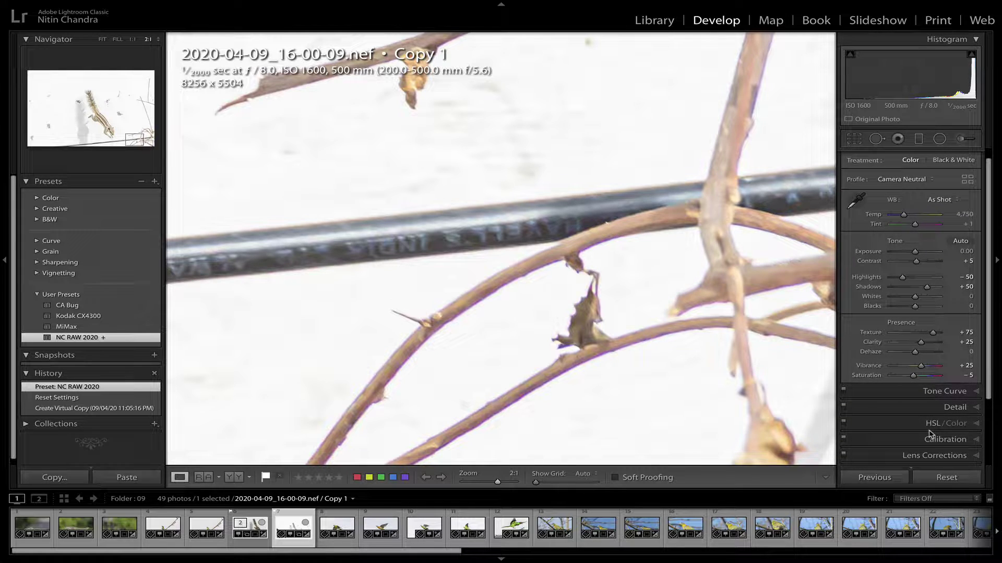
click(931, 457)
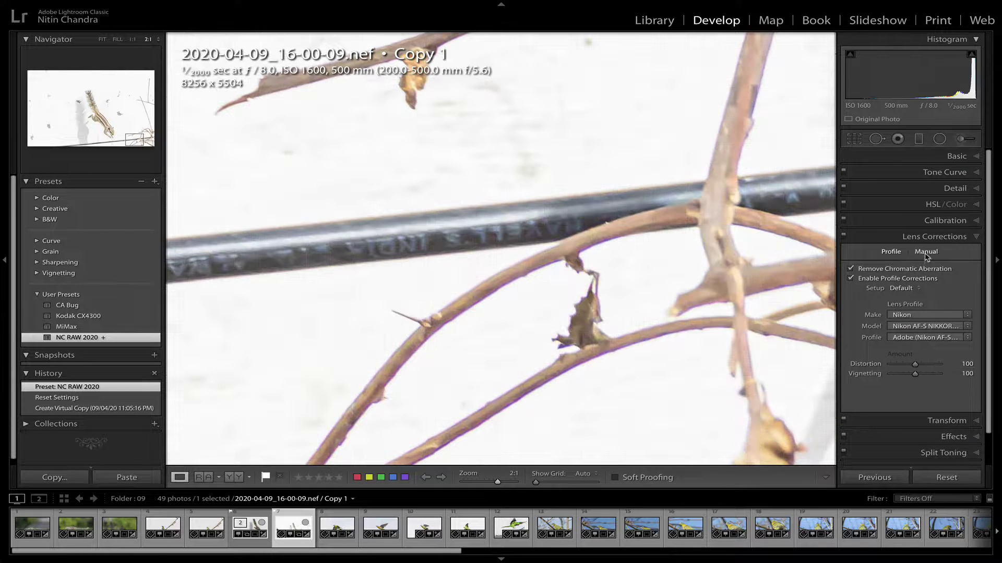
click(926, 253)
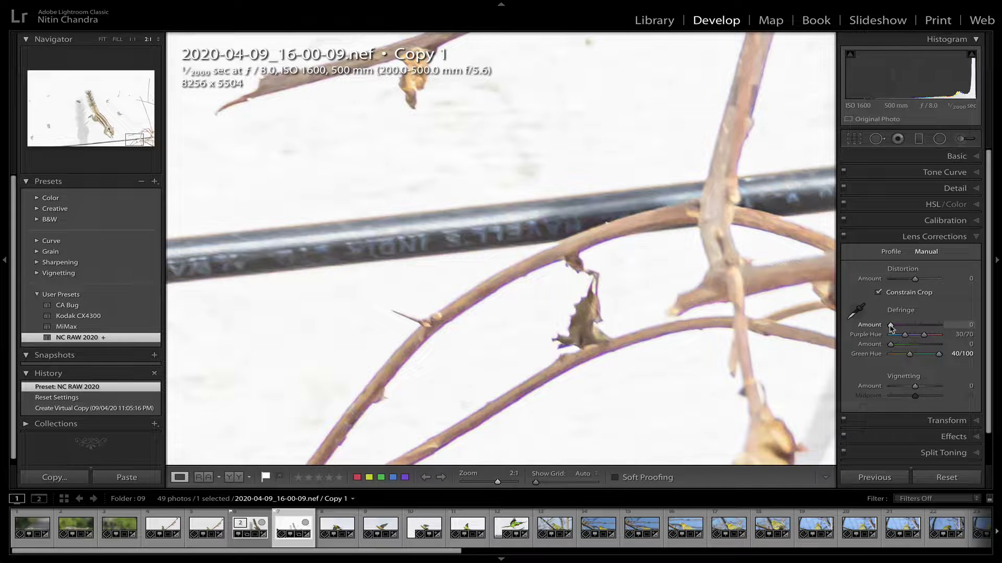
drag(890, 327, 898, 328)
drag(899, 327, 902, 329)
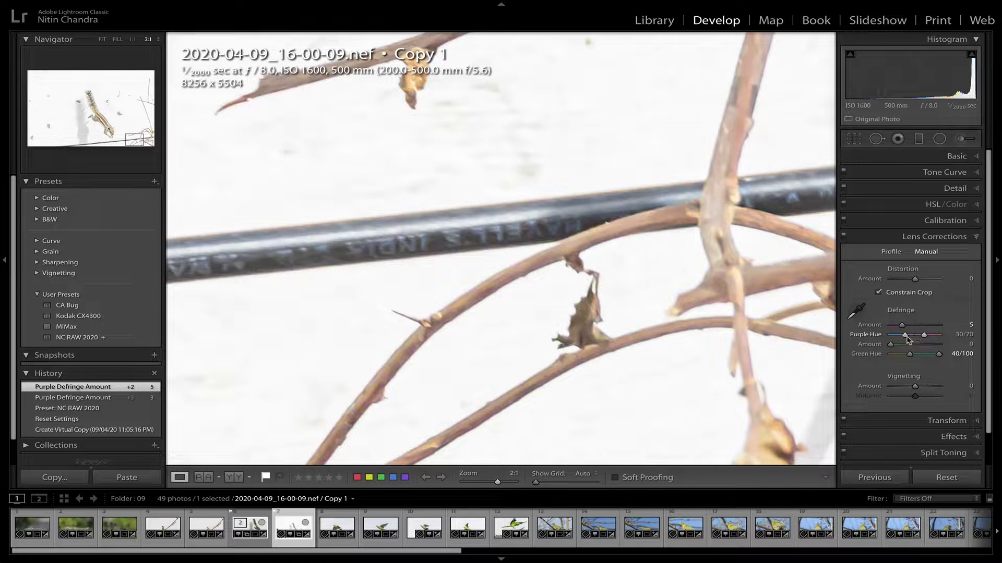
drag(906, 335, 905, 336)
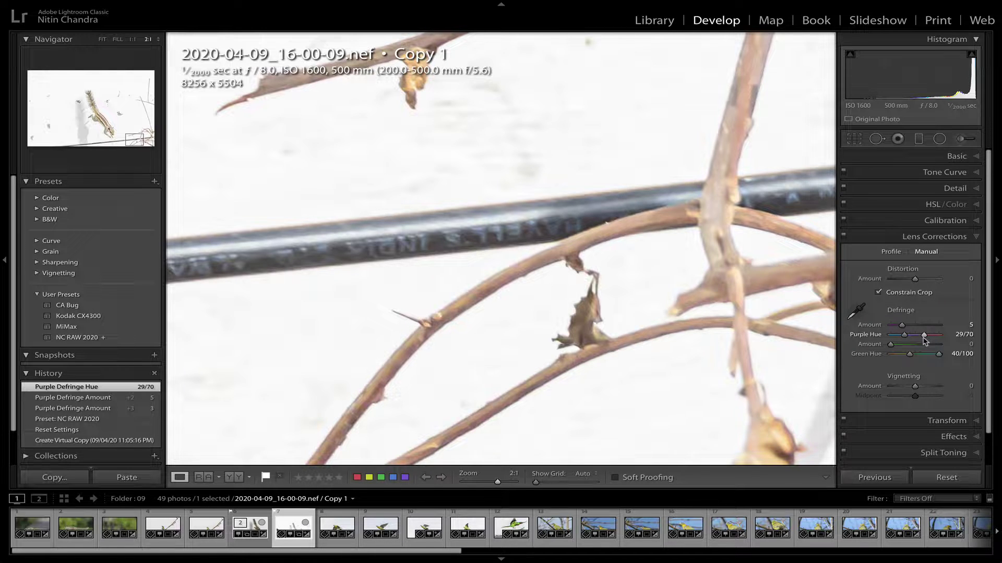
drag(924, 340, 926, 336)
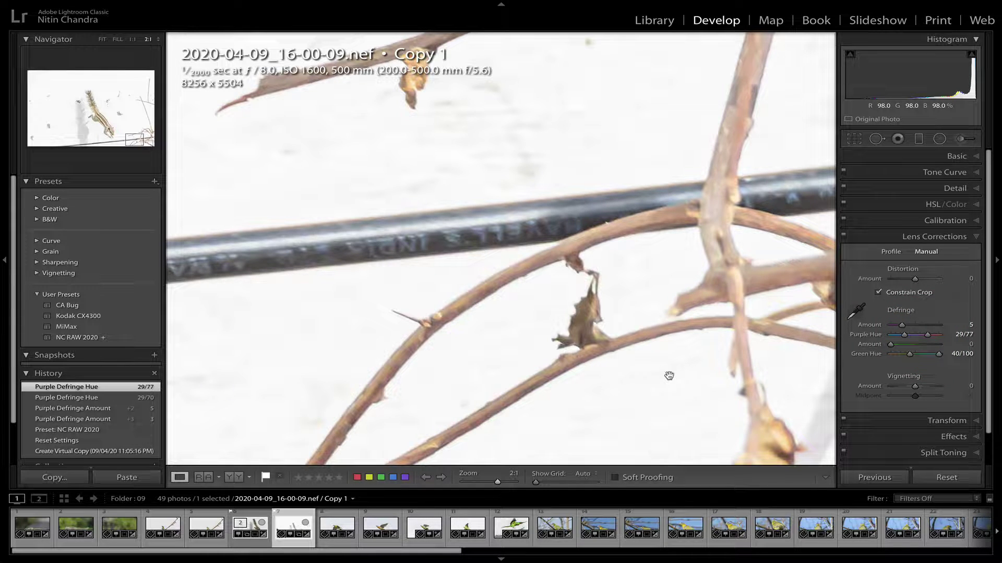
click(641, 336)
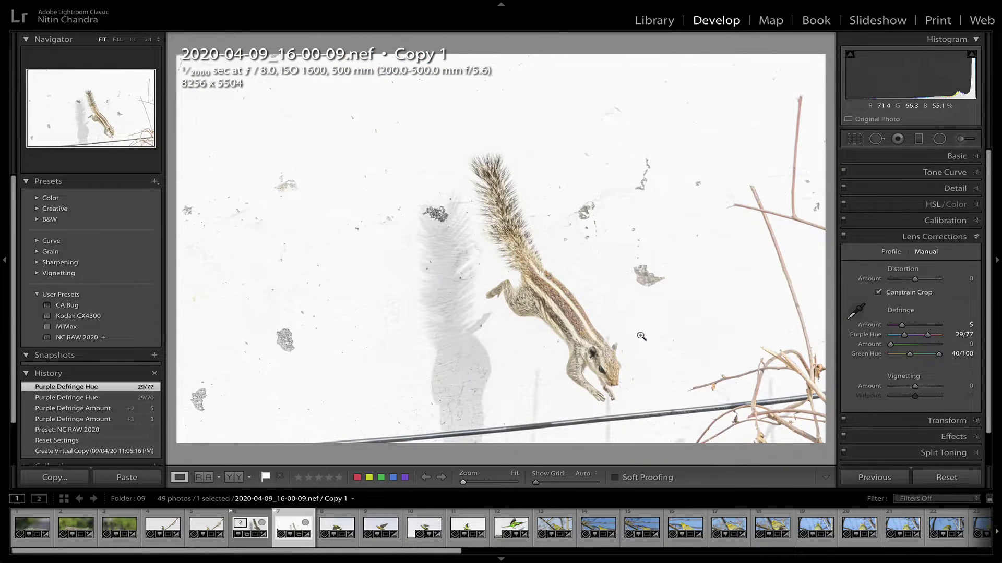
Expand the Basic panel to show the tone adjustments again
click(948, 156)
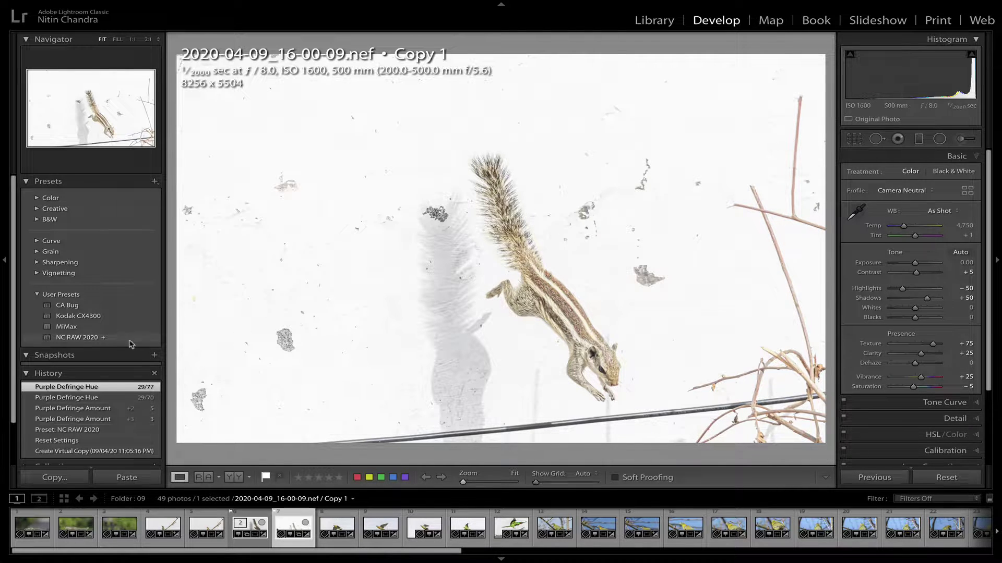
Reapply NC RAW 2020 and crop the photo tighter to 6413 × 4275 around the squirrel
click(109, 339)
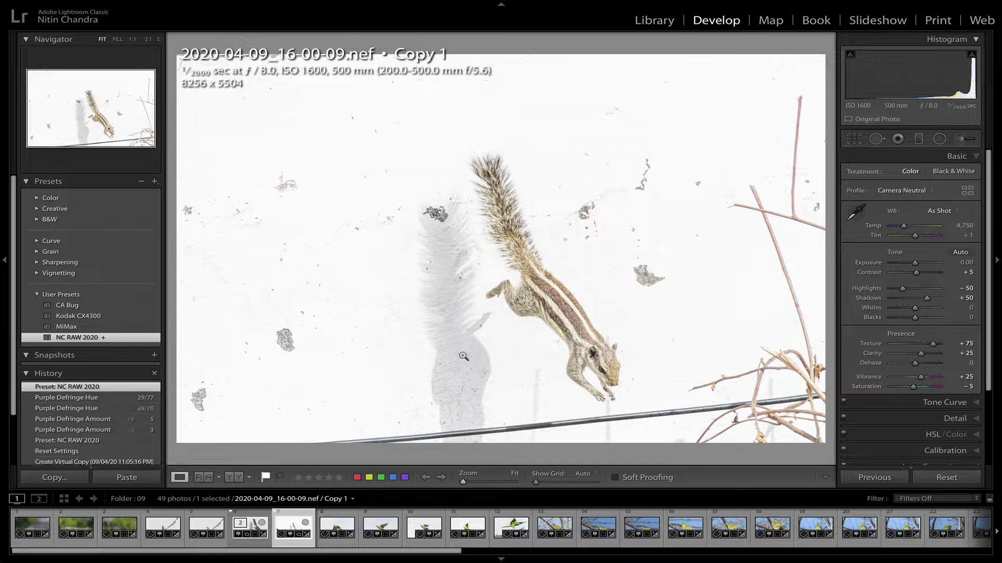
key(r)
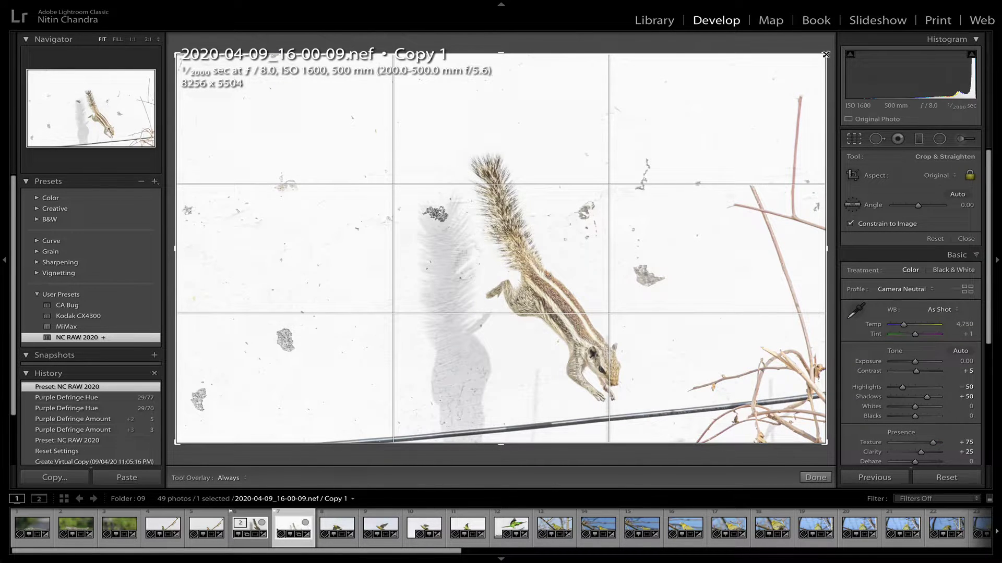
drag(825, 53, 752, 95)
drag(716, 186, 711, 197)
key(Return)
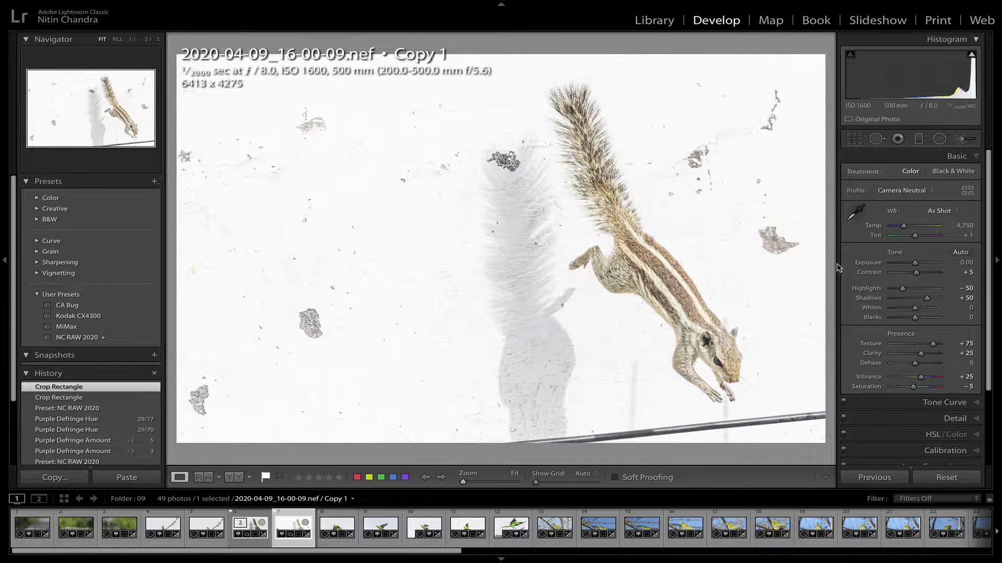
Reset Contrast to 0, set Highlights to −100, Exposure to −1.00, and auto-set Whites and Blacks
double_click(869, 273)
drag(902, 289, 884, 287)
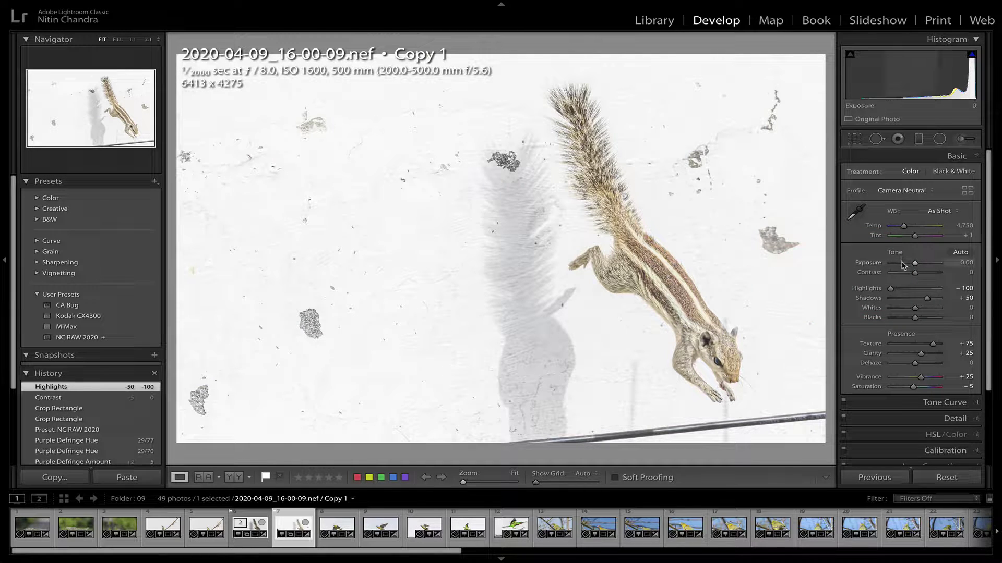
key(Down)
key(Down)
key(Down)
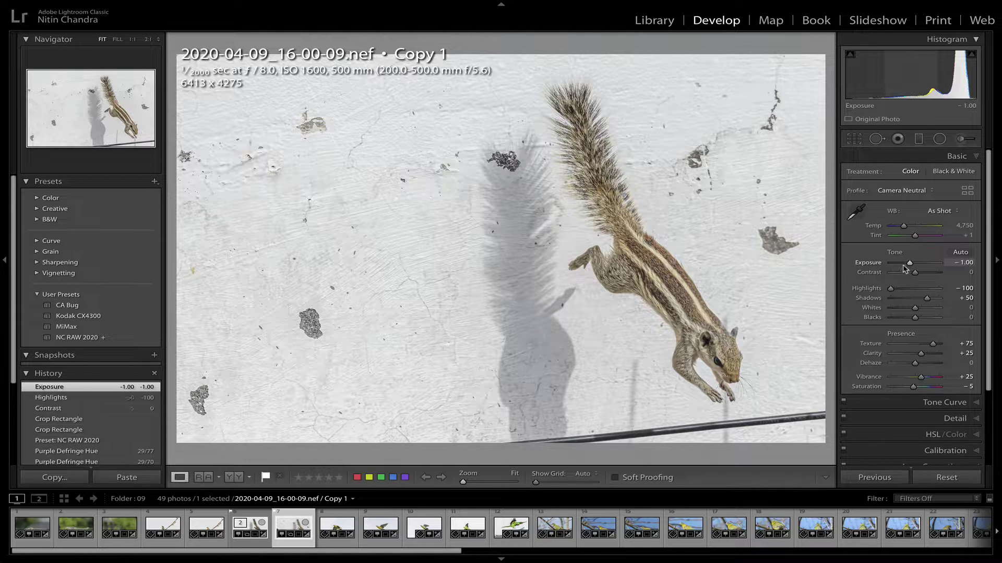
double_click(880, 310)
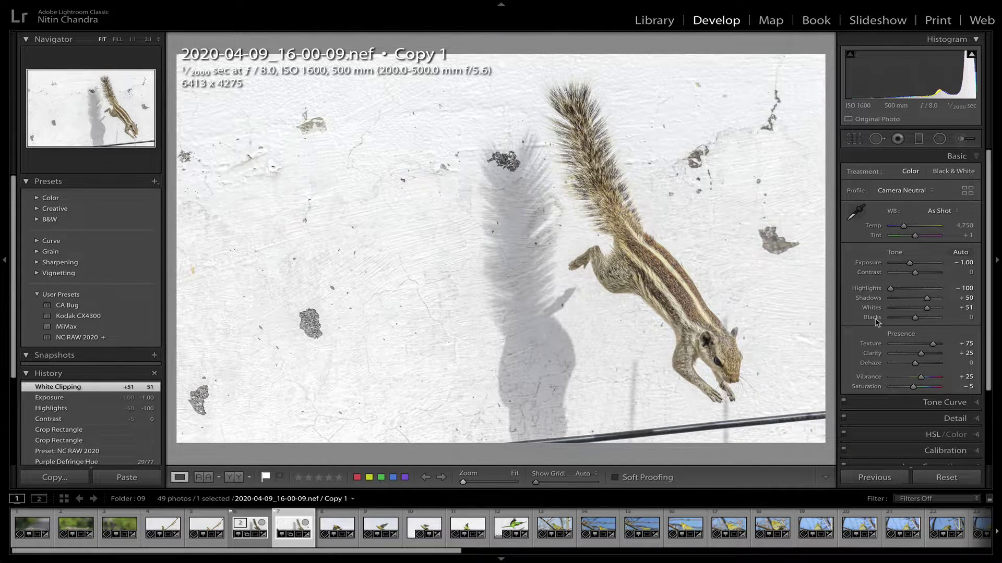
double_click(873, 318)
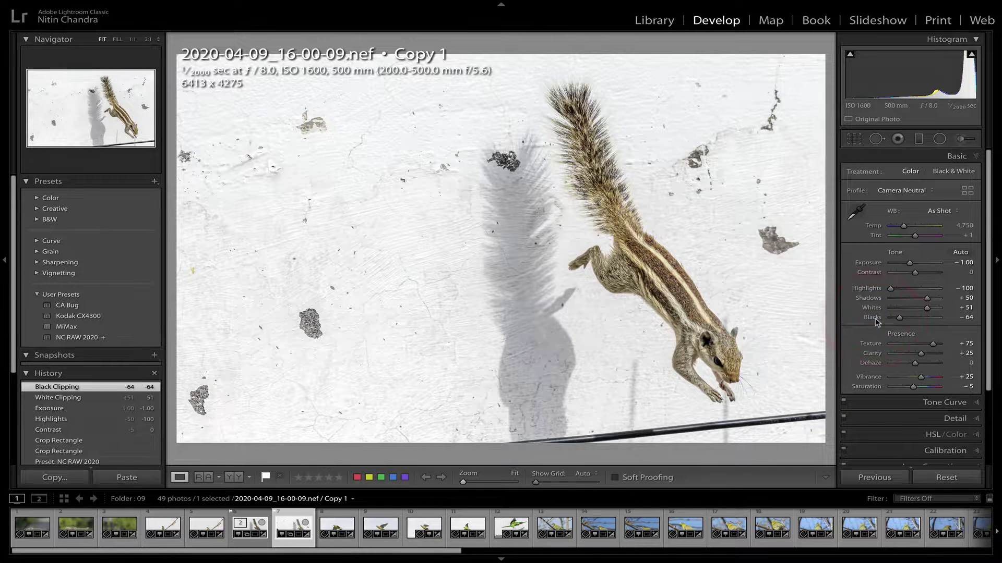
Enter Whites +45 and Blacks −55, then switch to the Spot Removal heal brush
click(964, 308)
text(45)
key(Tab)
text(-55)
key(Return)
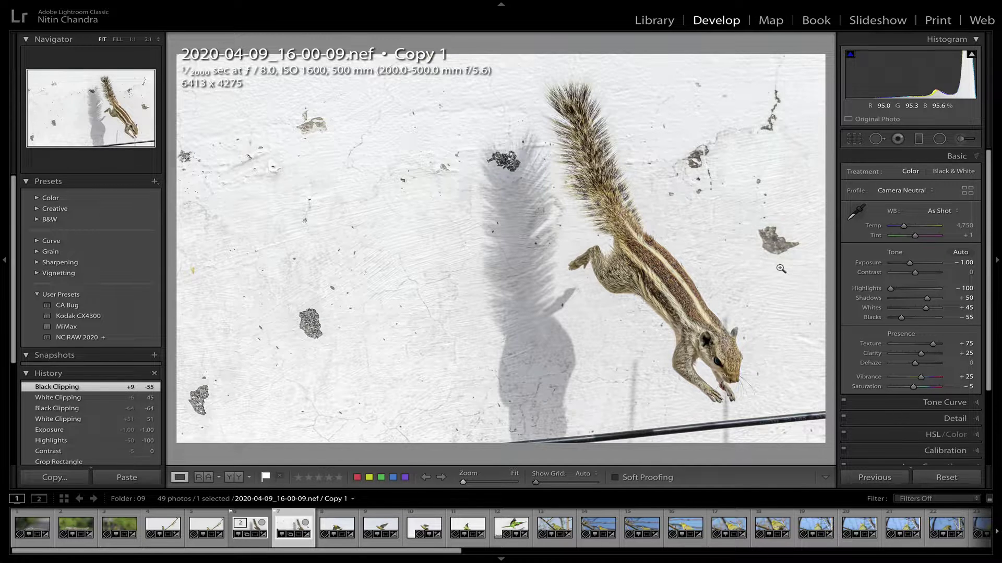
key(q)
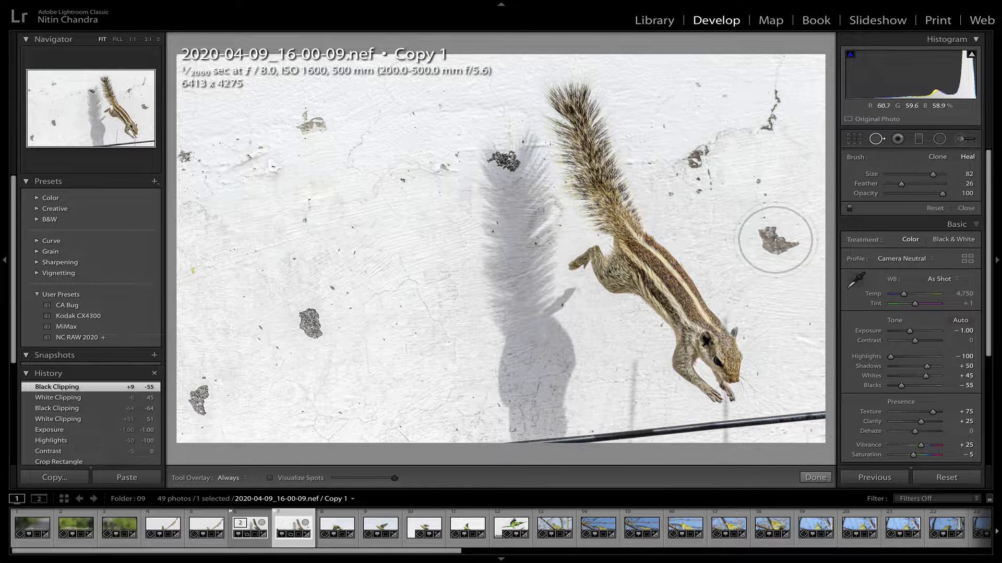
Heal the dark patches around the squirrel, the top-left speck and the top-right crack
scroll(775, 241, down, 3)
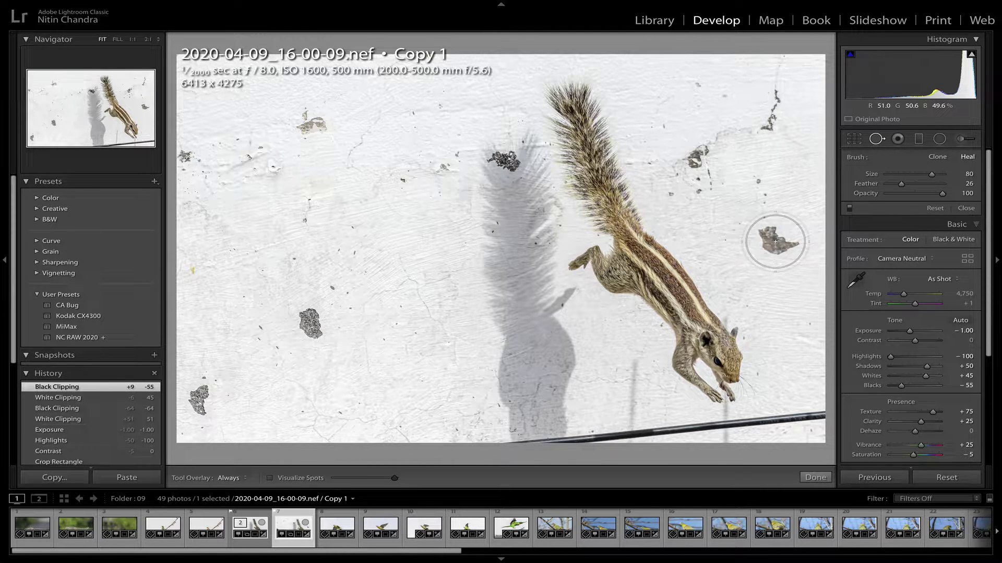
click(775, 241)
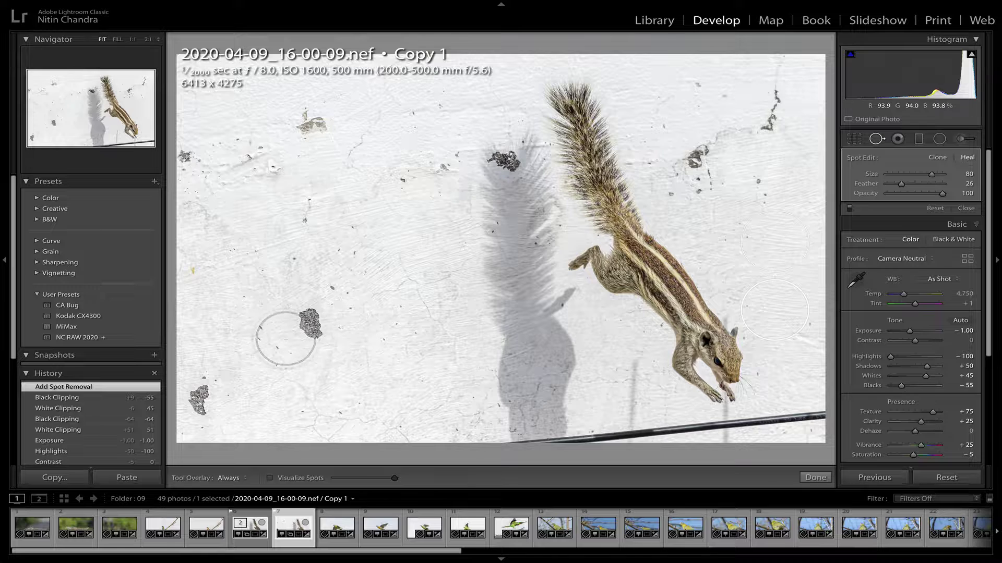
click(305, 326)
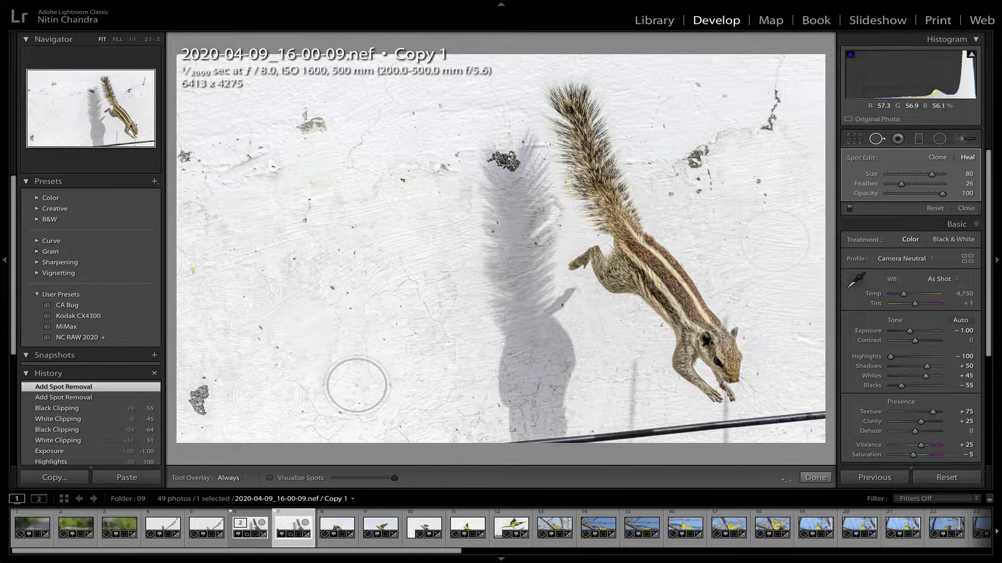
click(201, 396)
mouse_move(256, 190)
mouse_down()
mouse_move(201, 197)
mouse_move(196, 157)
mouse_up()
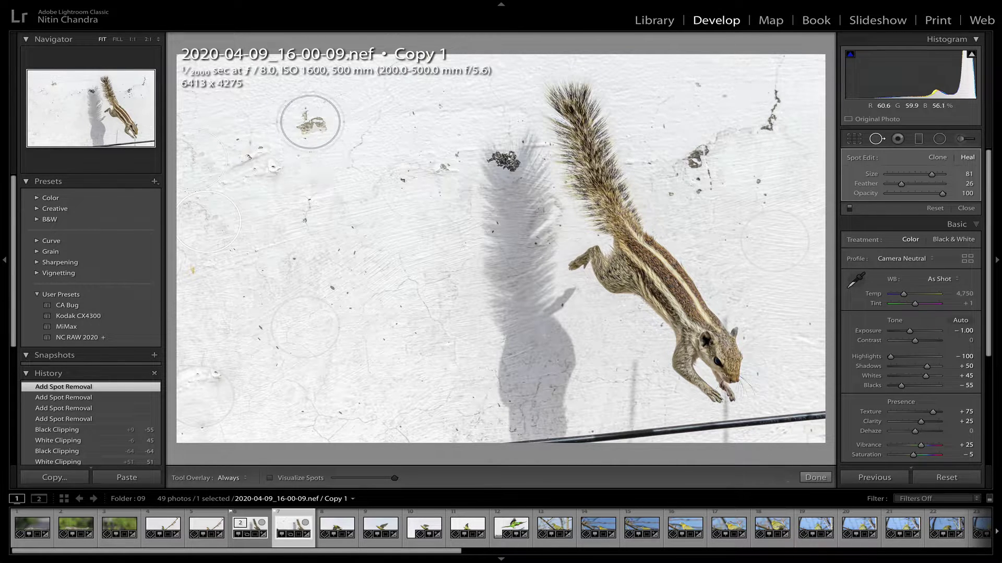
click(310, 122)
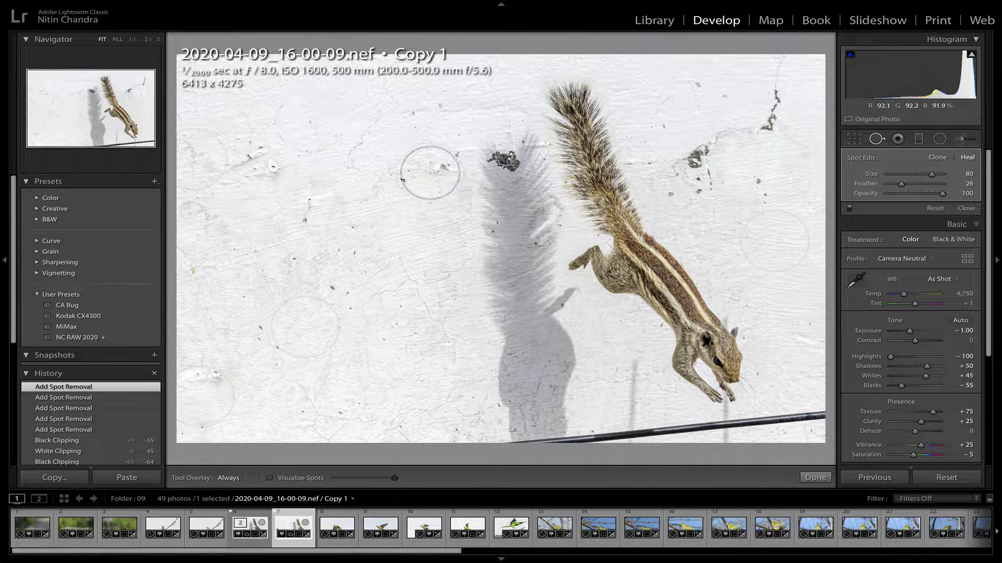
click(699, 166)
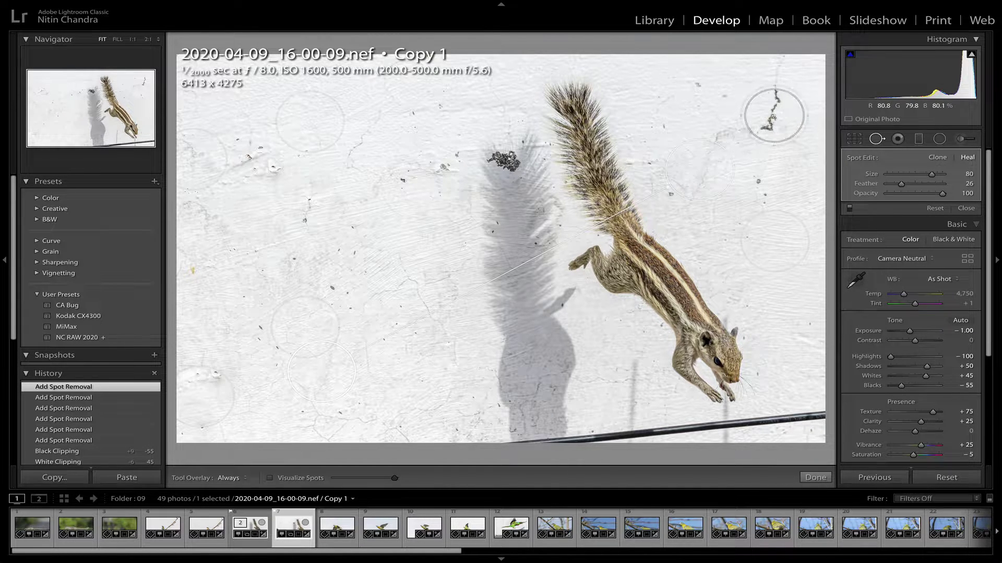
click(773, 111)
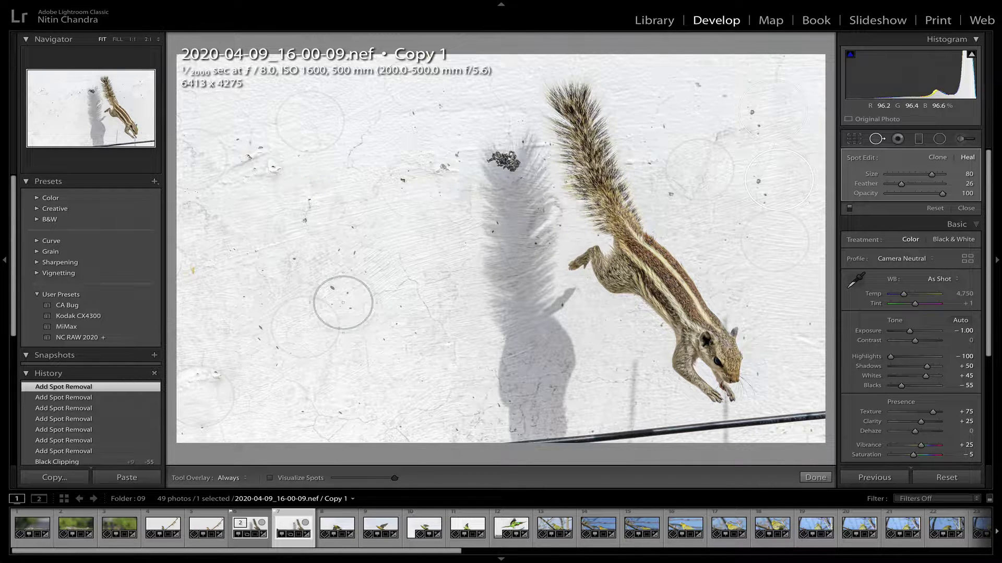
drag(308, 328, 308, 329)
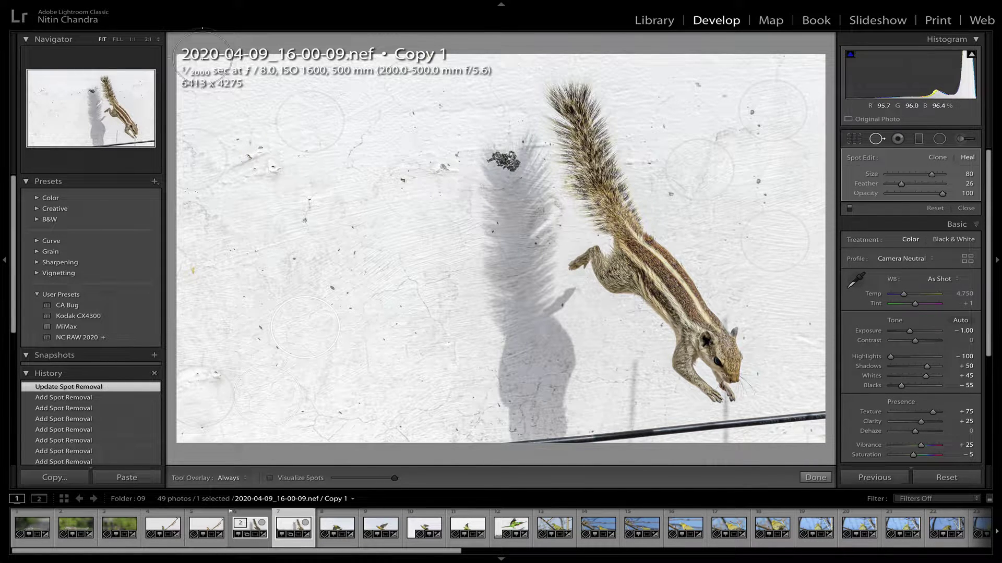
At 1:1, heal the large debris patch in the shadow and a mark below the tail
click(133, 39)
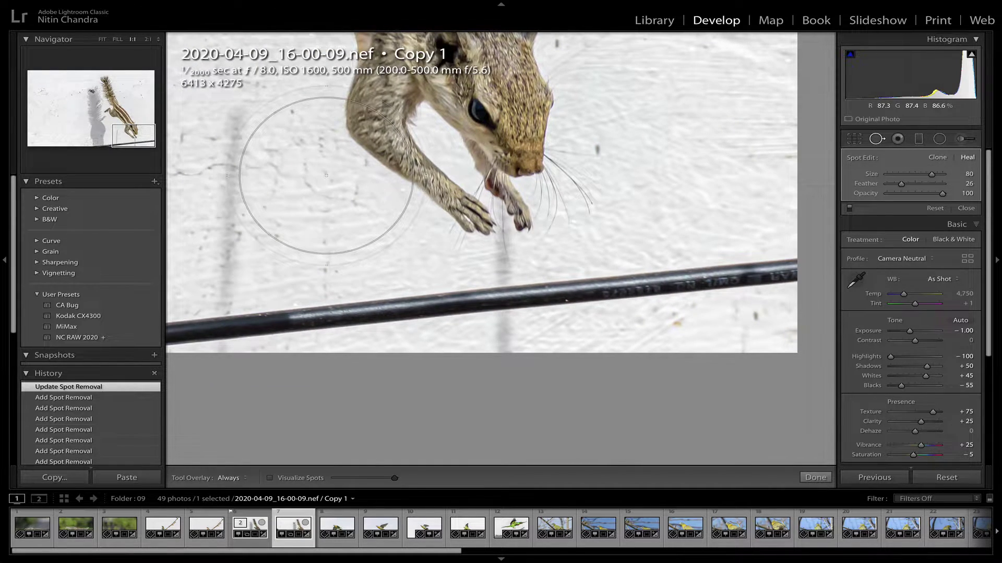
key(z)
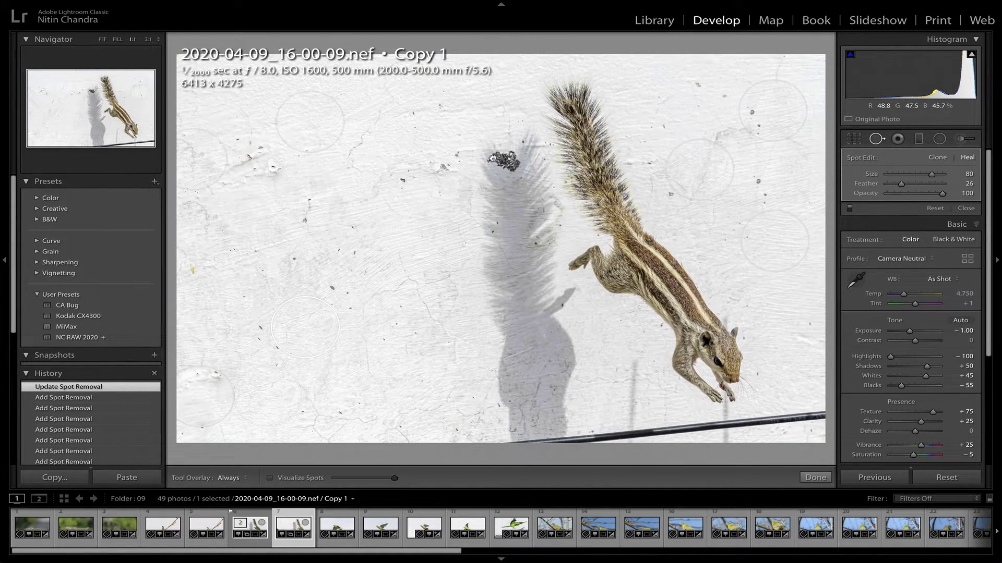
click(493, 158)
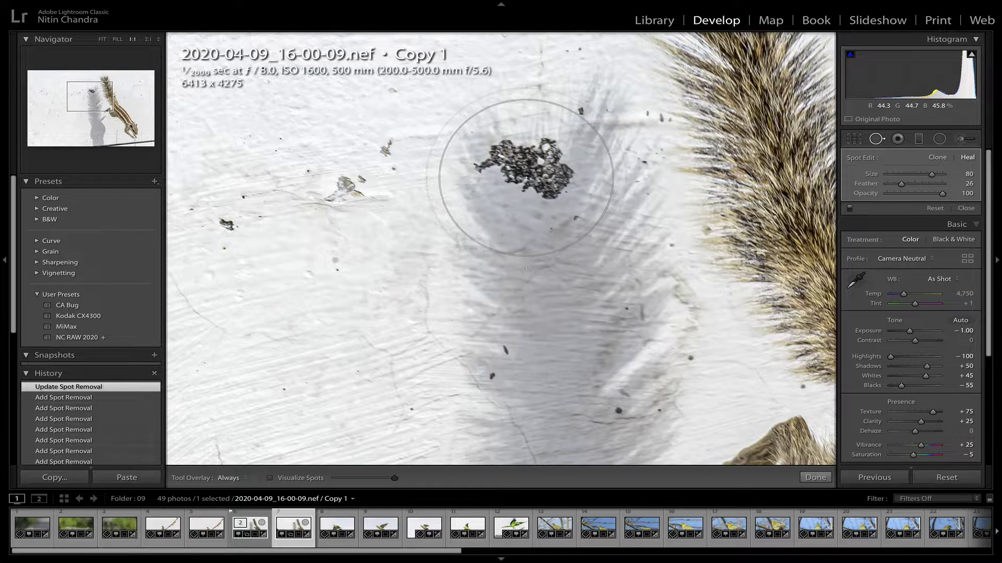
scroll(526, 178, down, 5)
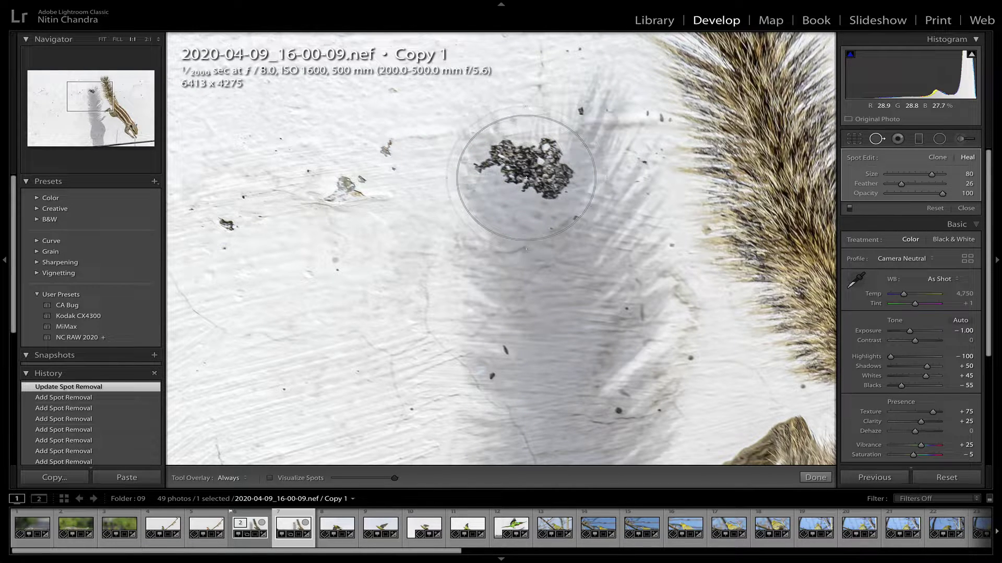
scroll(526, 178, down, 3)
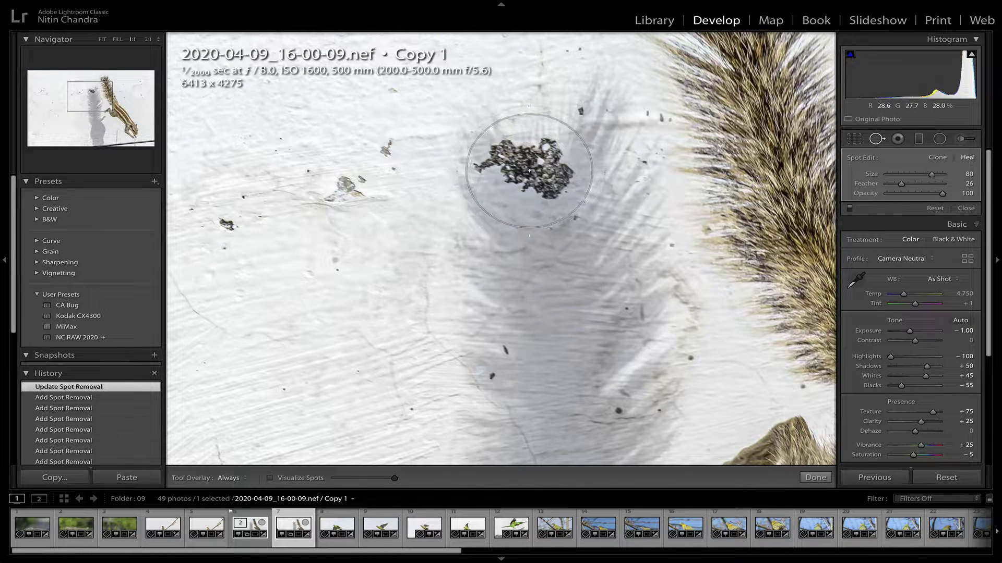
click(528, 171)
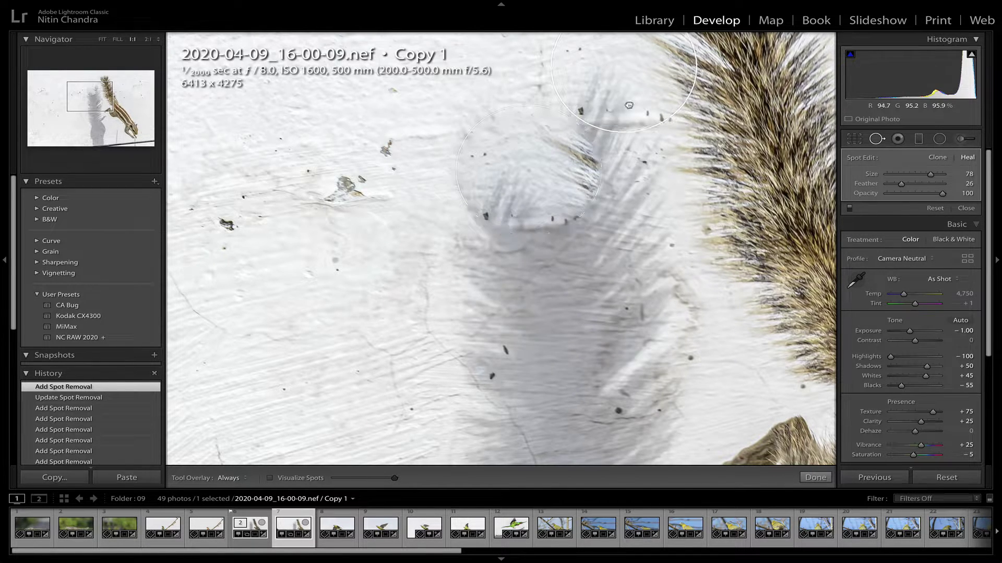
click(576, 330)
mouse_move(578, 349)
mouse_down()
mouse_move(572, 356)
mouse_move(591, 356)
mouse_move(567, 343)
mouse_move(565, 442)
mouse_move(544, 344)
mouse_move(546, 282)
mouse_up()
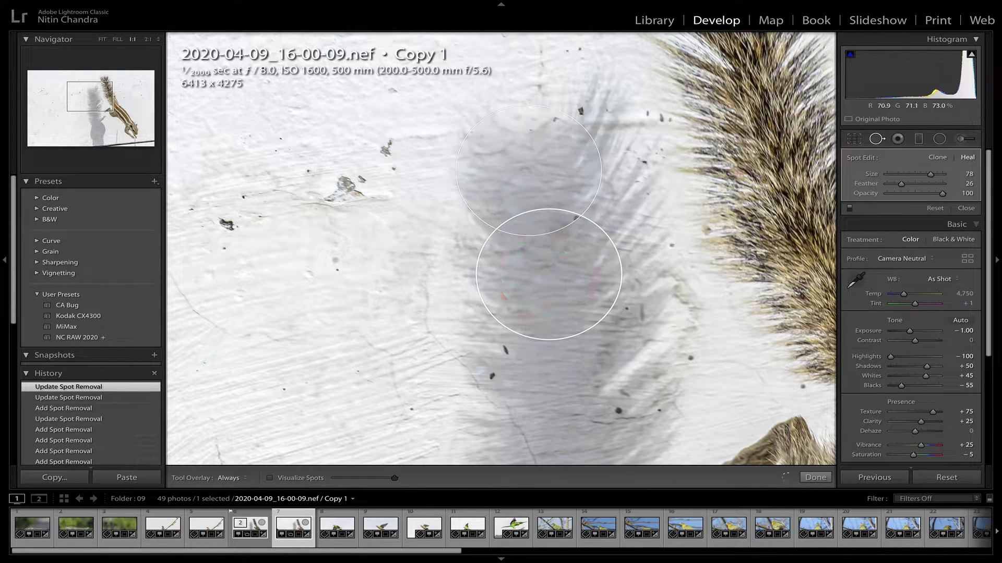
Heal the remaining flake, small bug, specks and a mark near the squirrel's shadow
scroll(352, 251, down, 8)
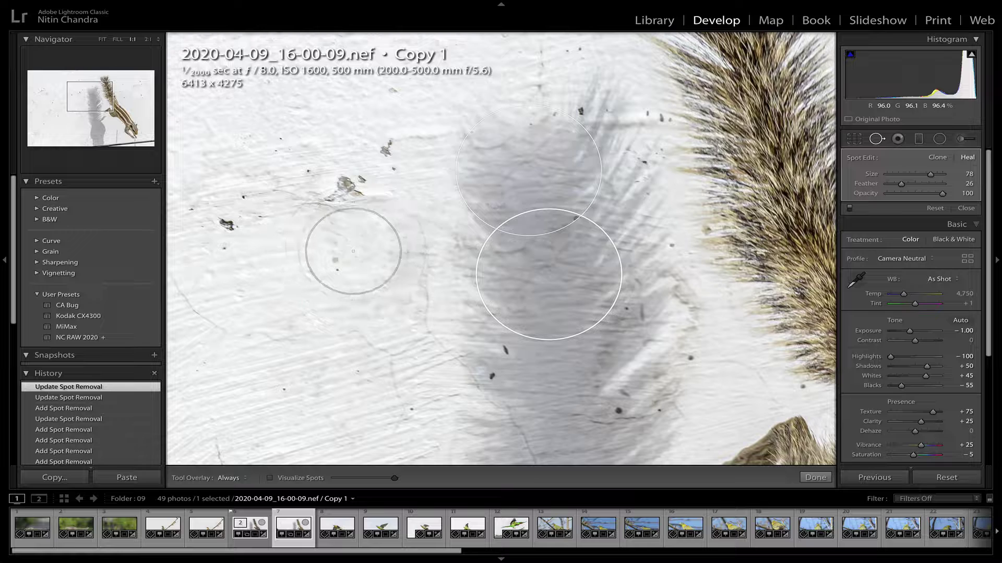
click(346, 197)
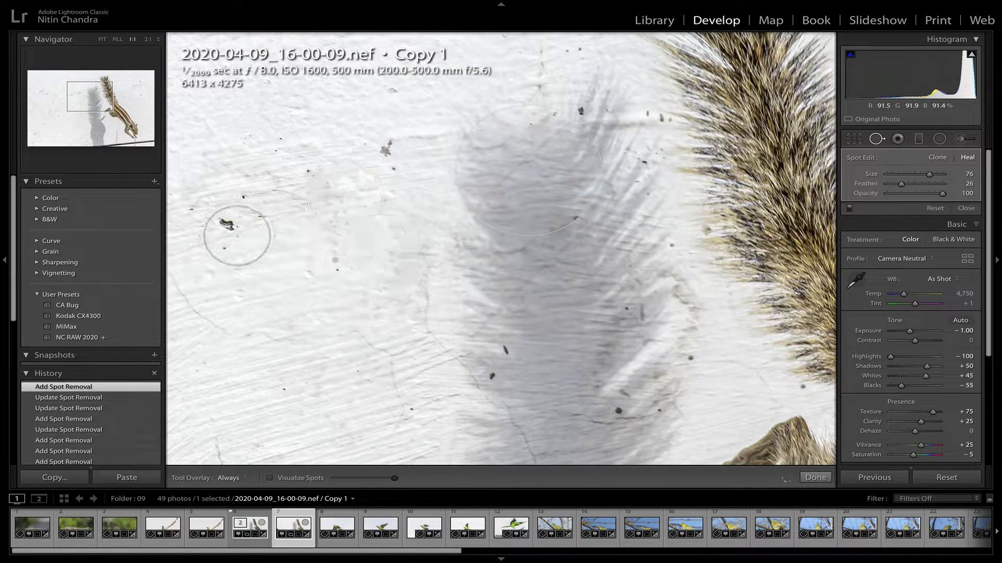
click(232, 232)
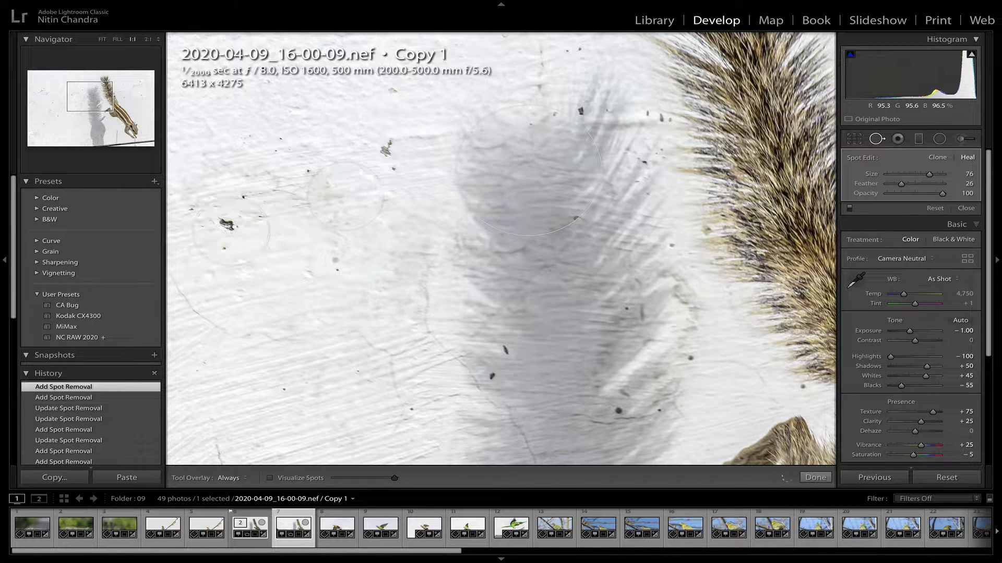
click(389, 146)
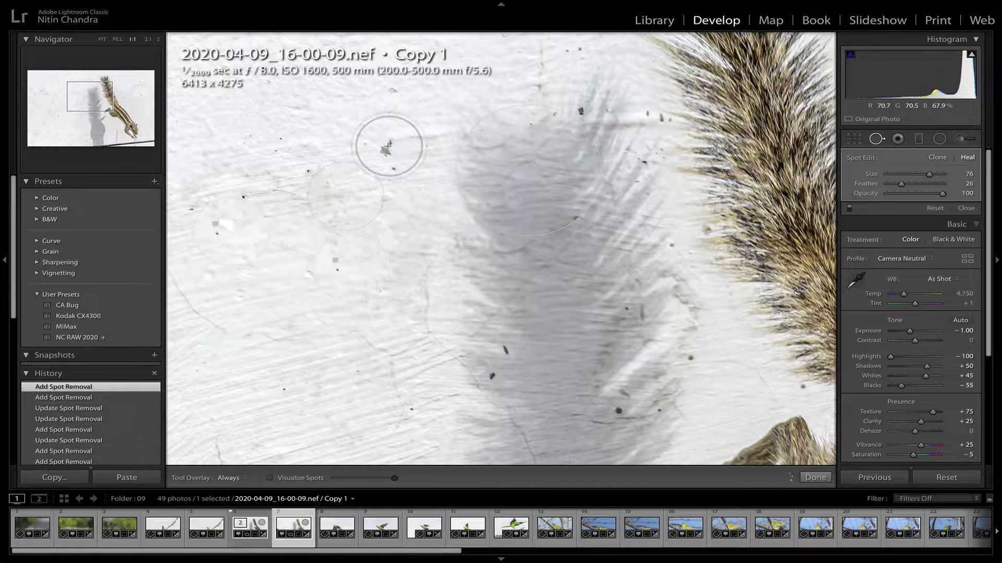
click(384, 230)
key(z)
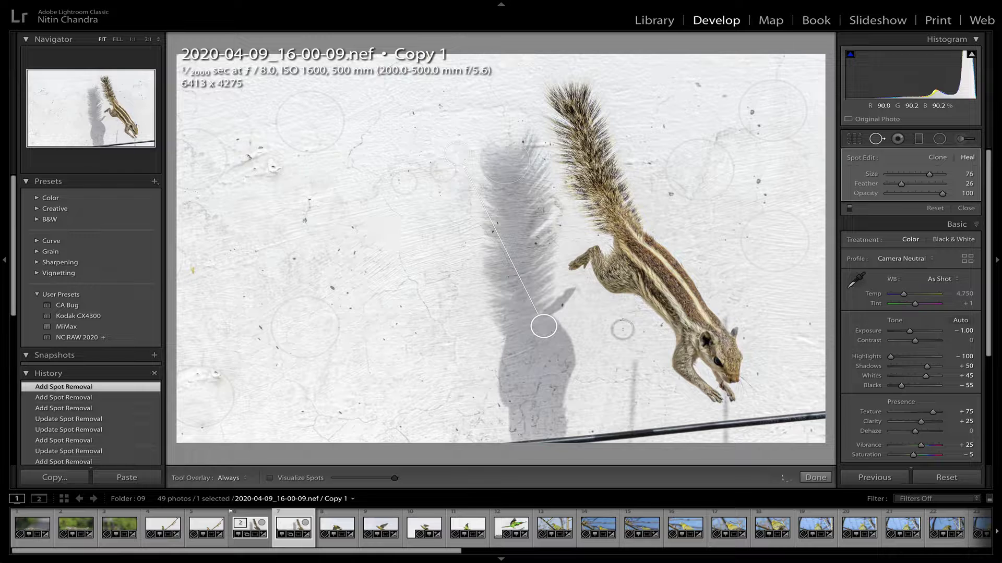
click(753, 181)
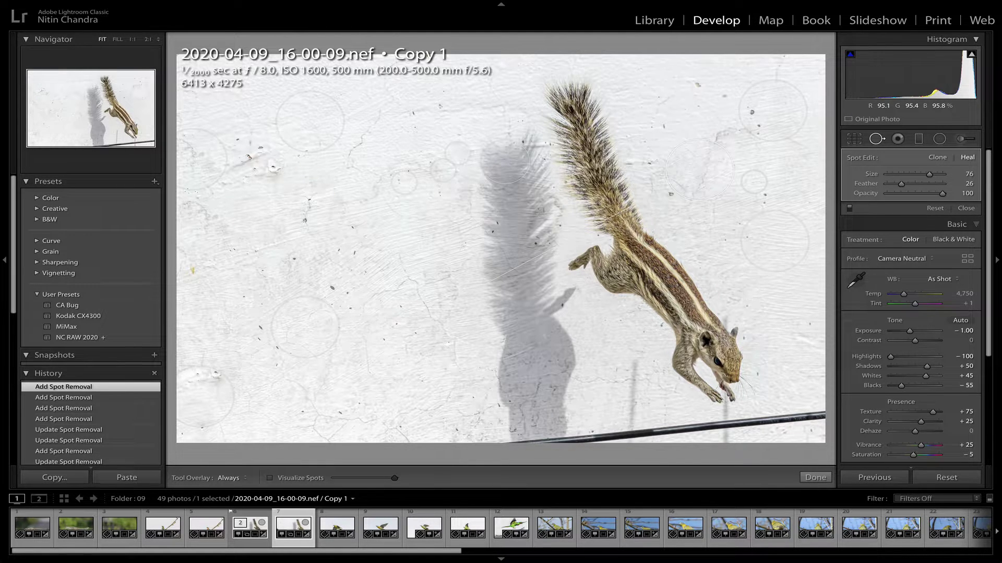
Finish healing, review the before/after comparison, then return to single-photo Loupe view
click(814, 478)
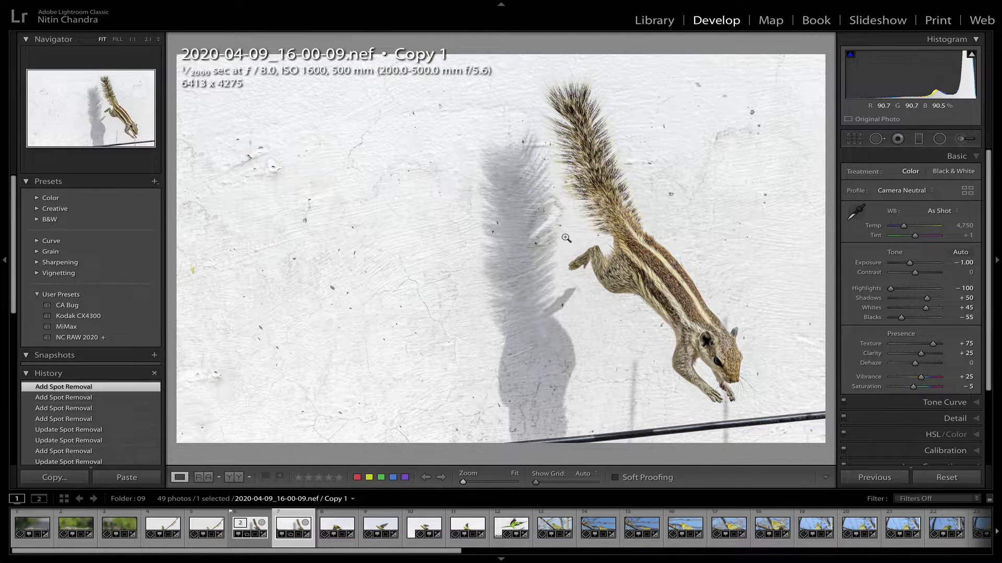
key(y)
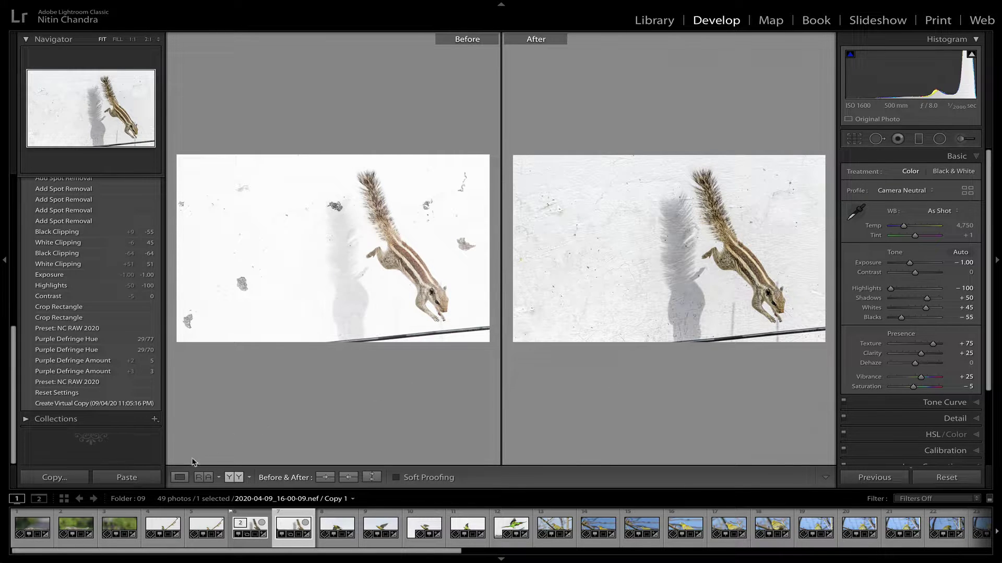
click(181, 477)
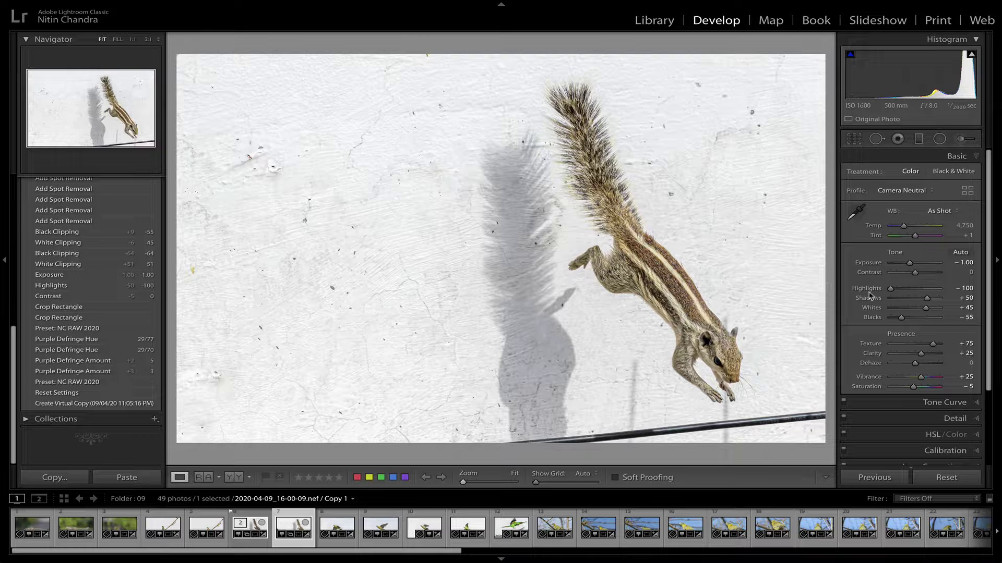
Return Highlights to 0 and raise Clarity to +60 for more wall texture
drag(890, 289, 918, 294)
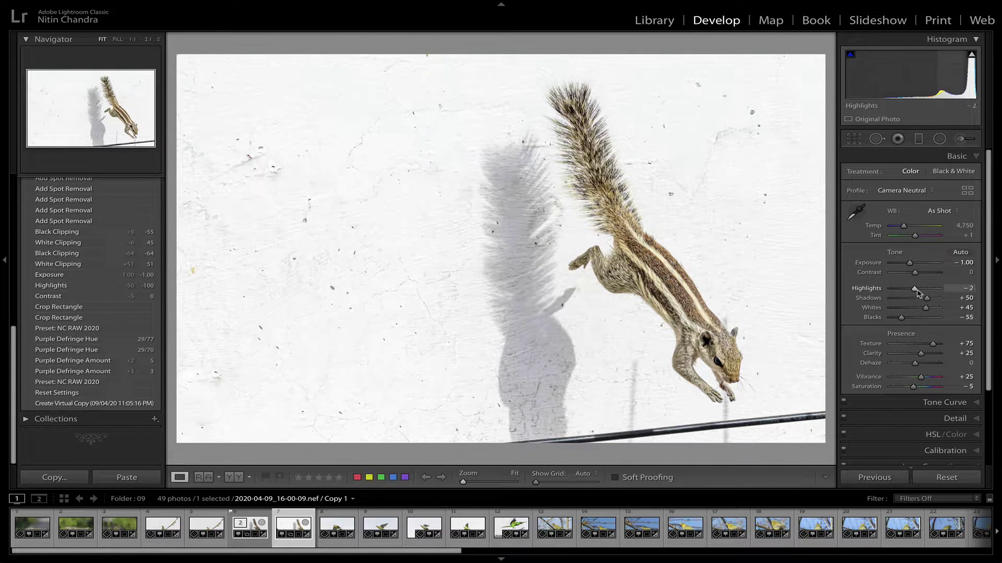
double_click(872, 291)
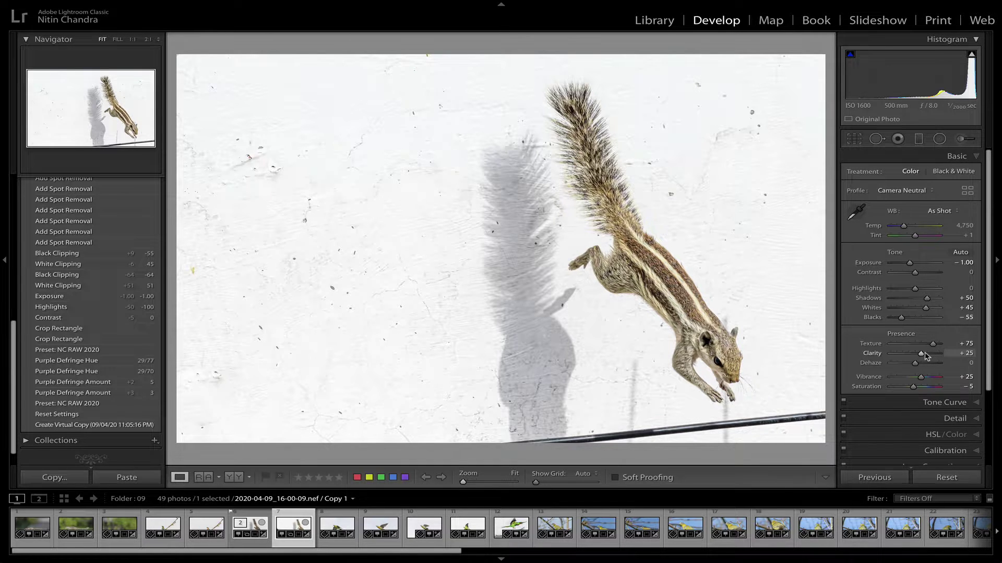
drag(924, 355, 927, 356)
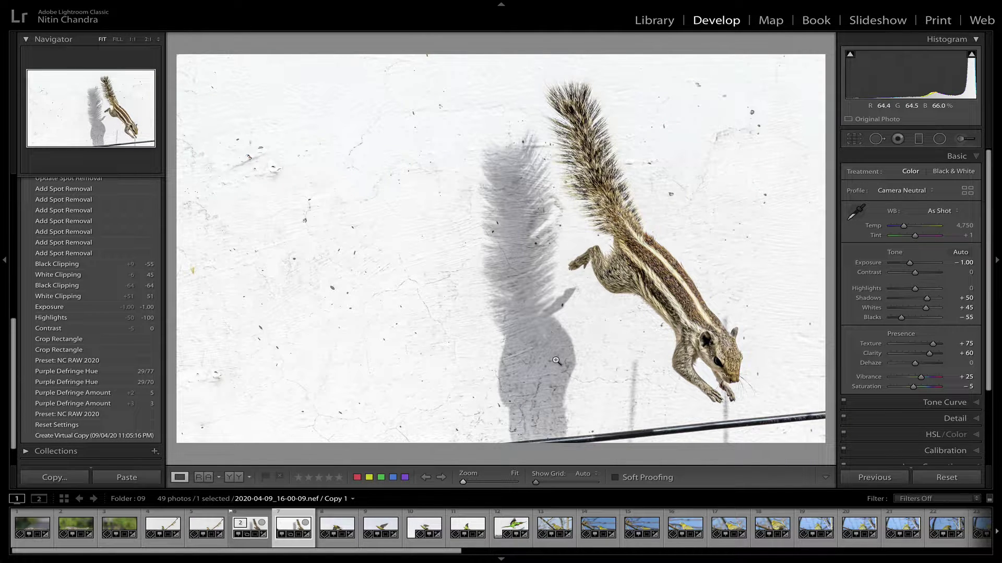
Flip the photo horizontally and shift the crop so the squirrel sits nearer centre, branches at left
mouse_move(281, 2)
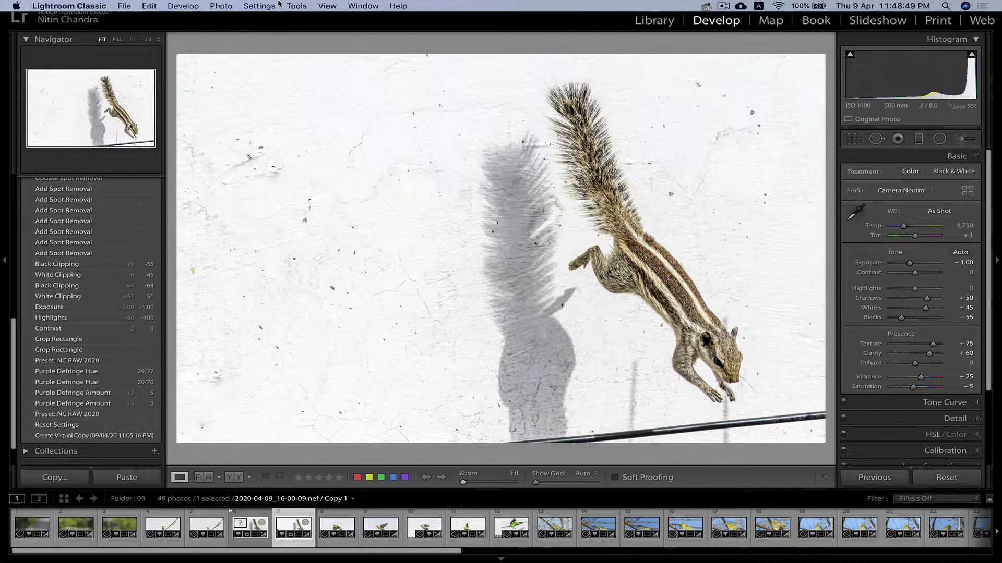
click(221, 6)
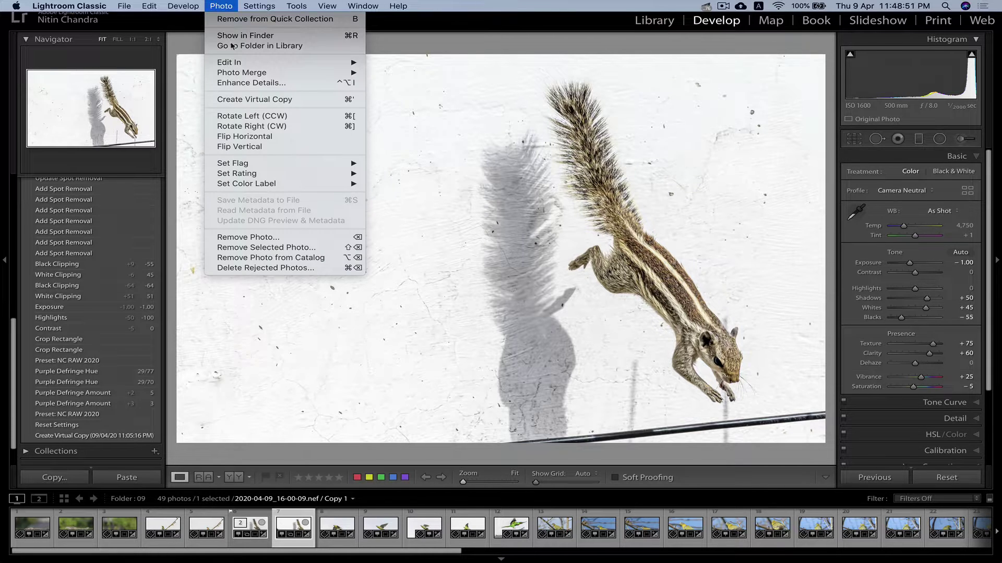
key(Escape)
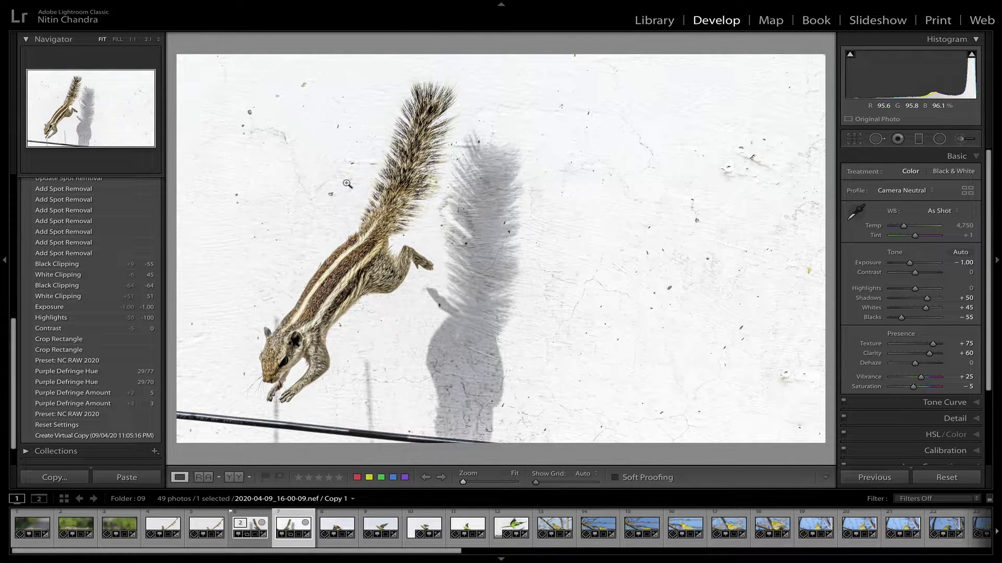
key(r)
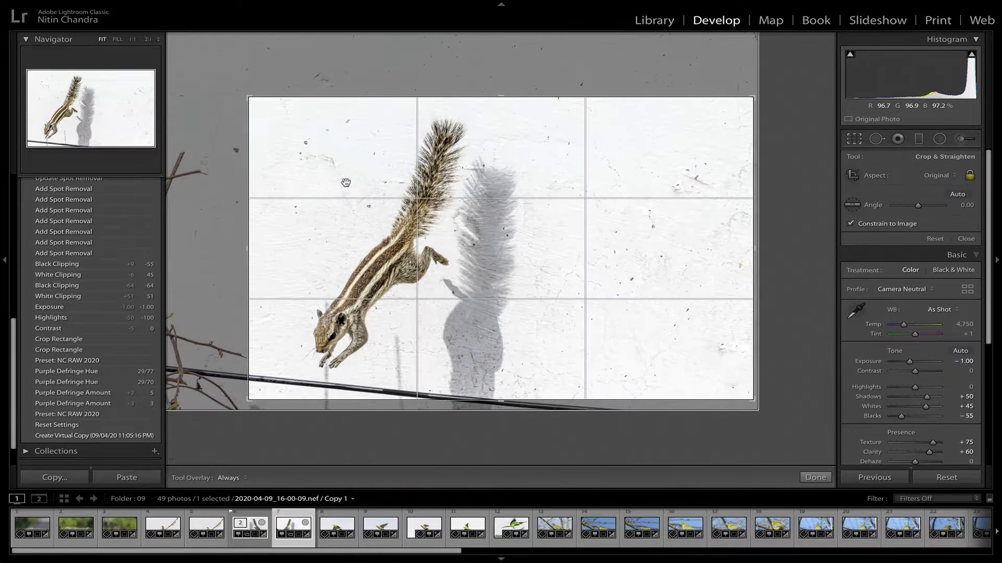
drag(436, 198, 522, 182)
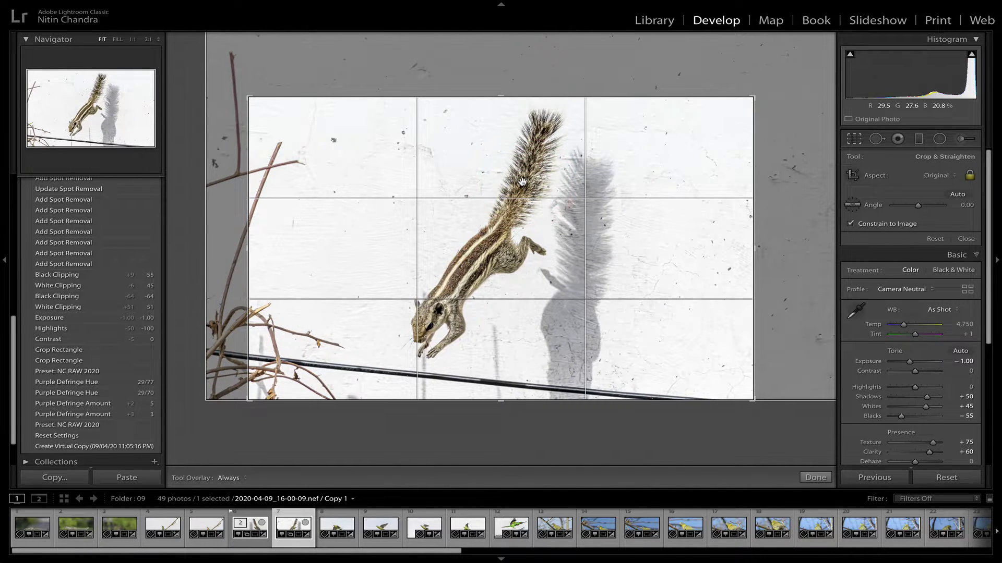
key(r)
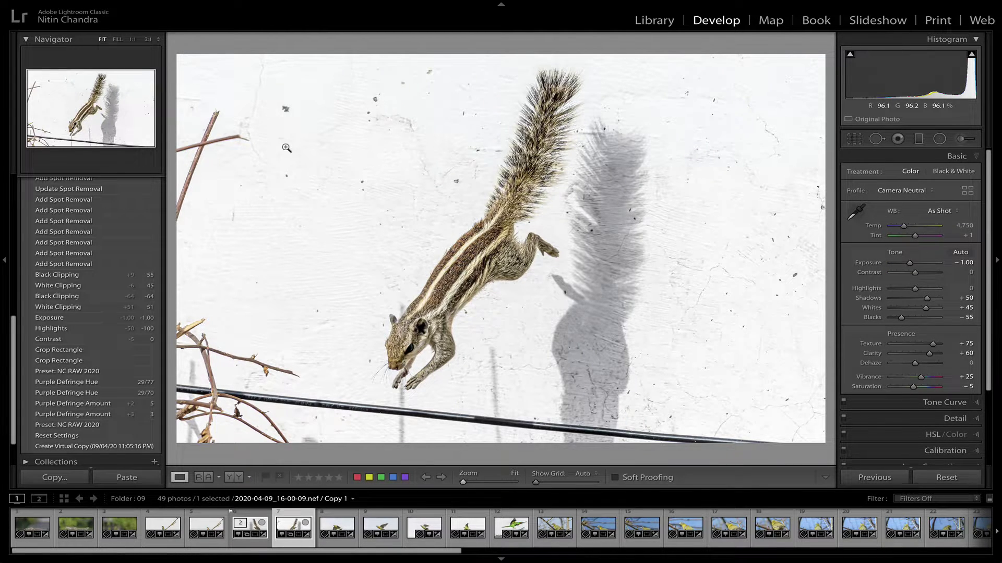
Spot-heal the thin branch and twig in the squirrel photo's top-left, sampling cleaner wall above
key(q)
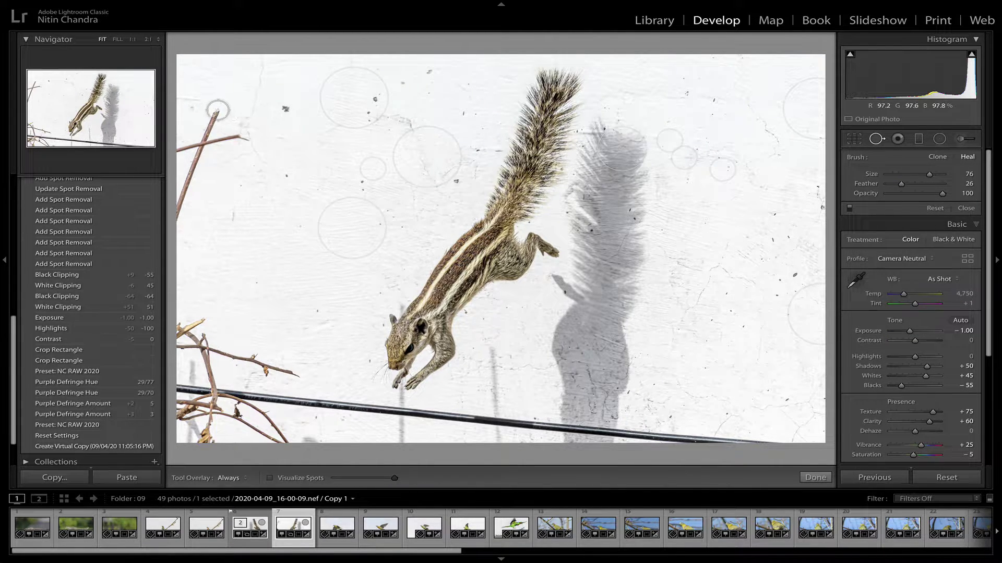
drag(217, 110, 178, 220)
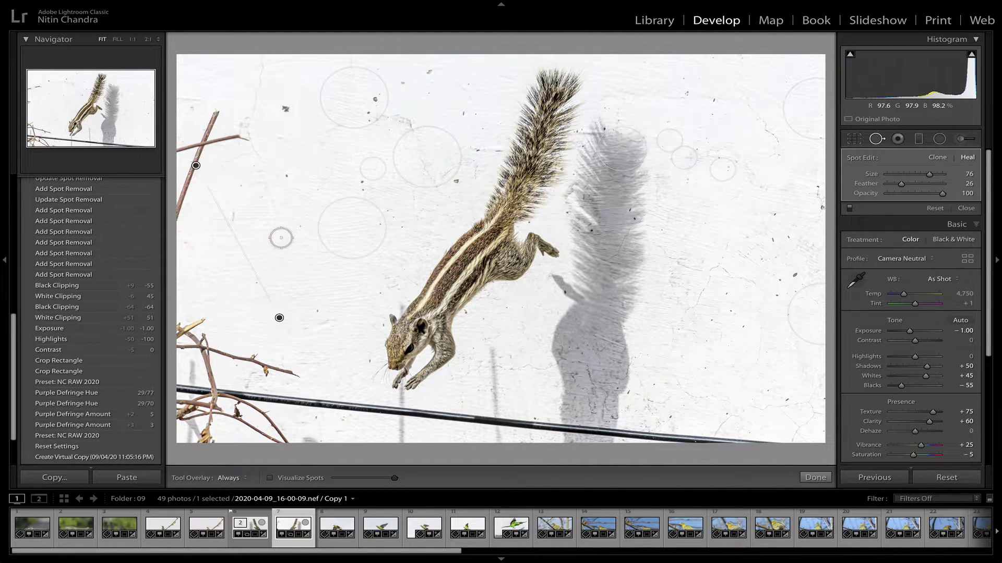
drag(196, 166, 195, 164)
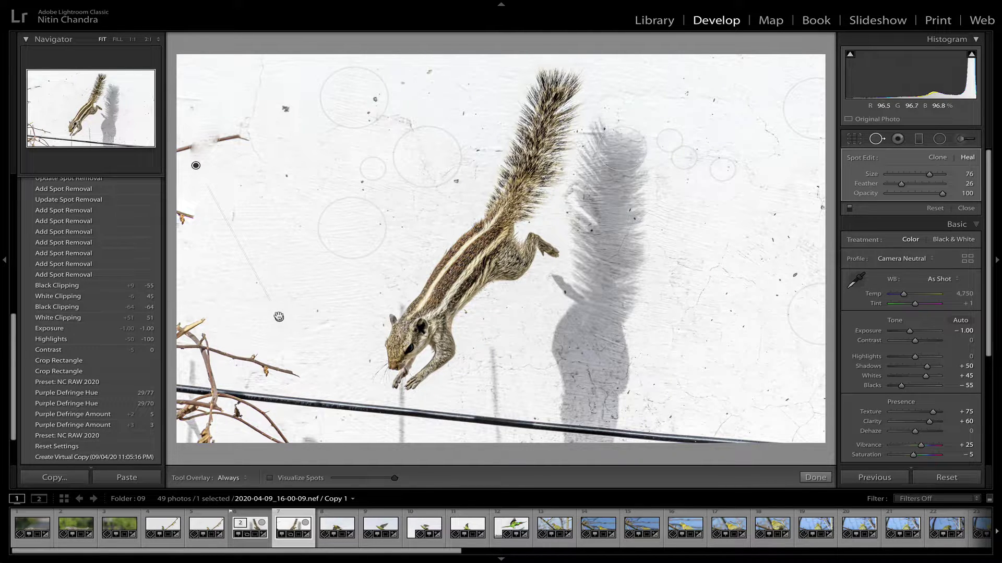
drag(279, 318, 250, 229)
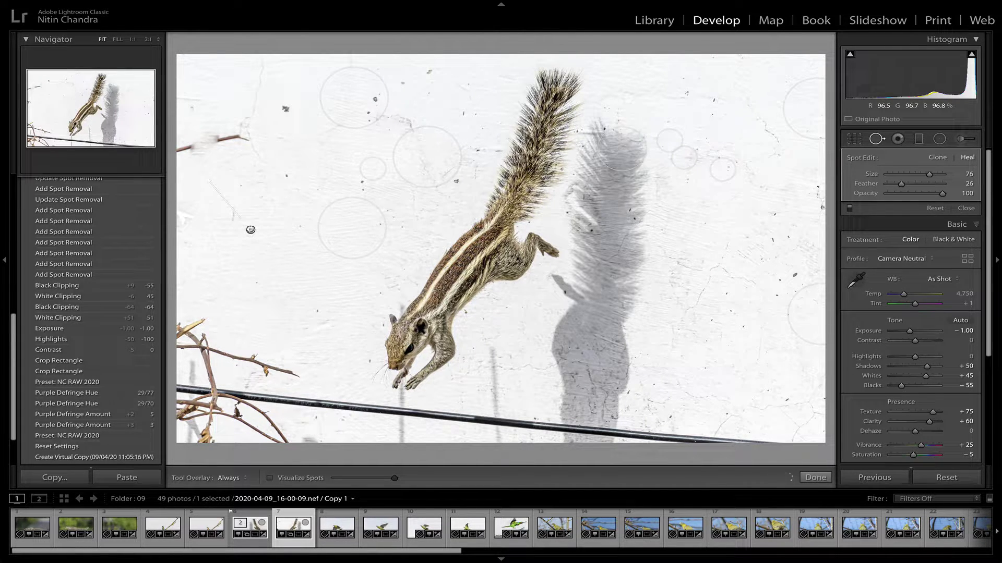
click(251, 230)
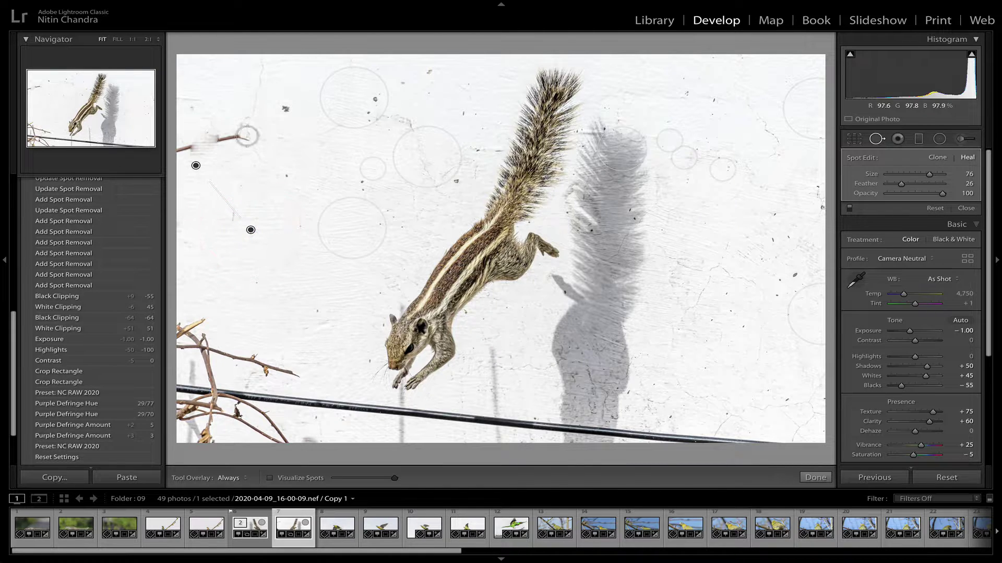
drag(245, 136, 180, 151)
click(213, 163)
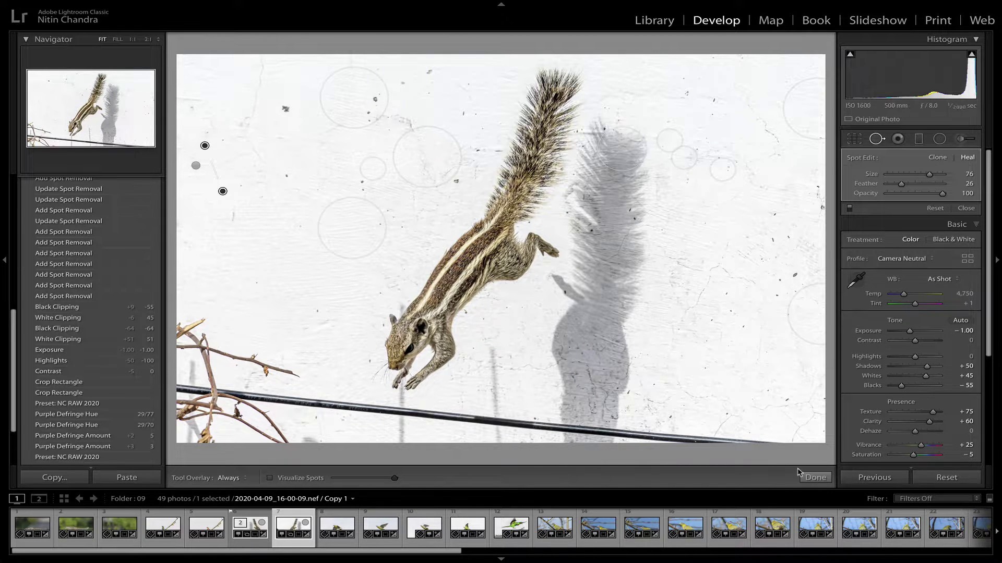
click(815, 478)
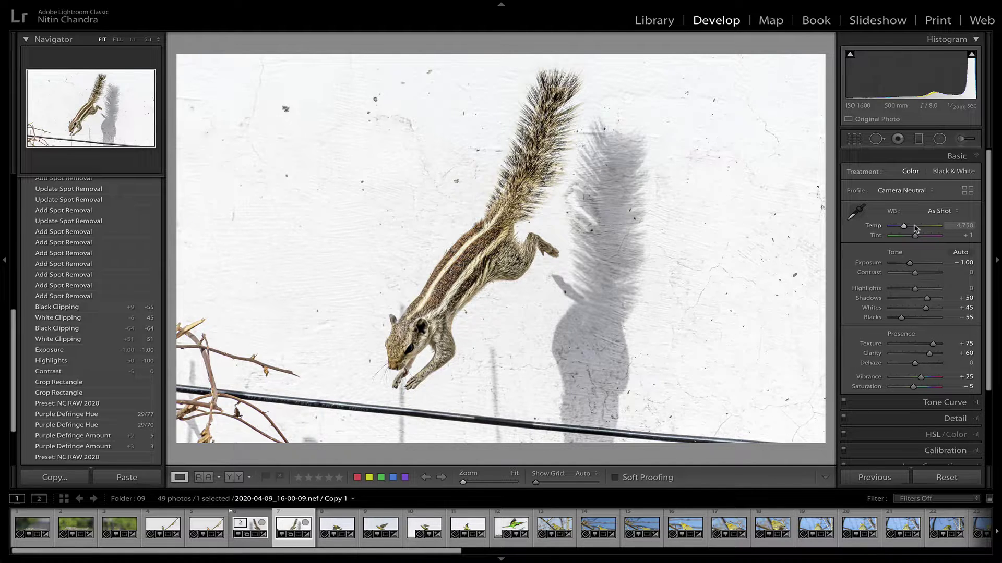
Pull a tone curve point down slightly to darken the squirrel photo
scroll(914, 228, down, 1)
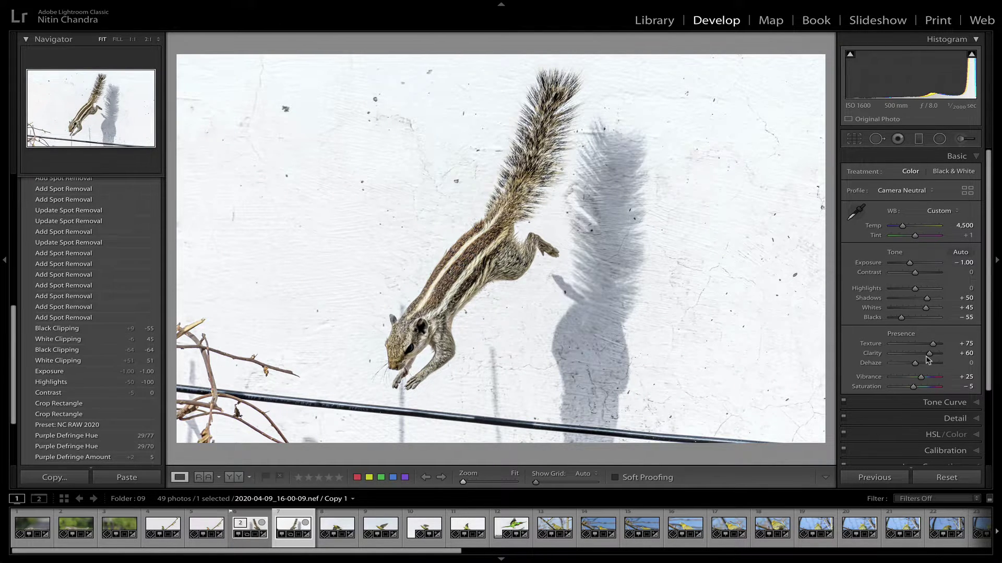
scroll(927, 357, up, 2)
click(943, 402)
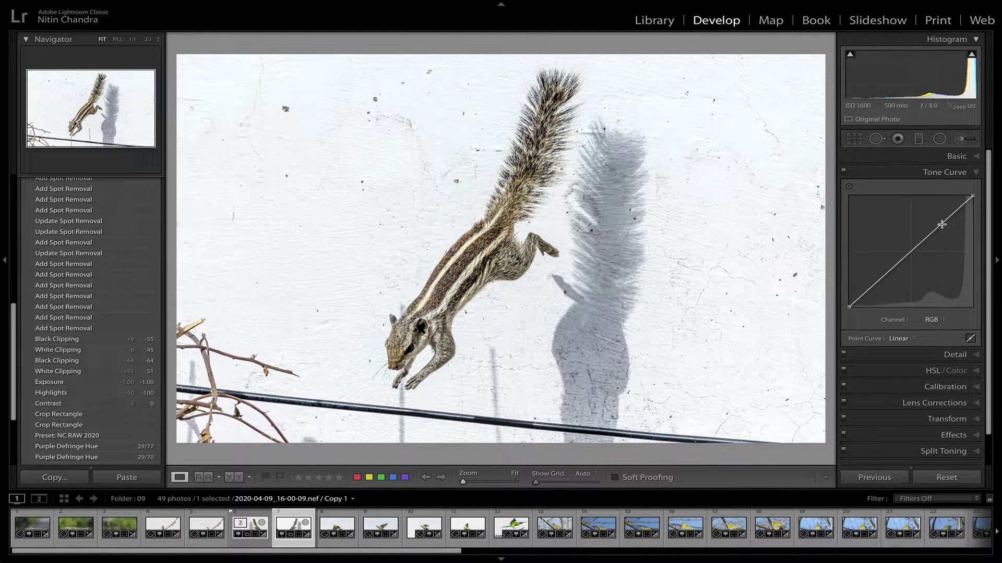
drag(941, 224, 943, 227)
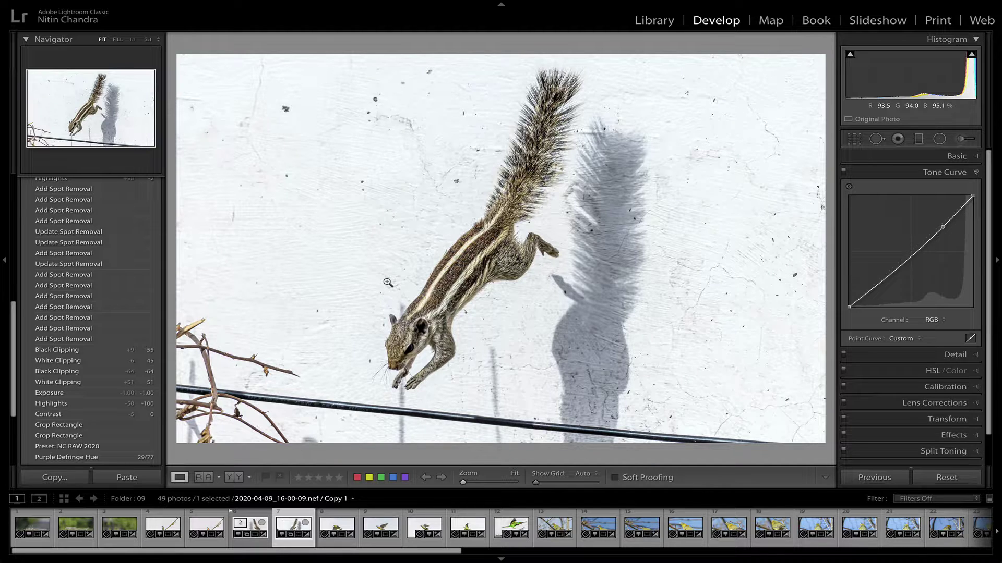
Filter the grid to the Quick Collection and open the crested lark photo in Develop
key(g)
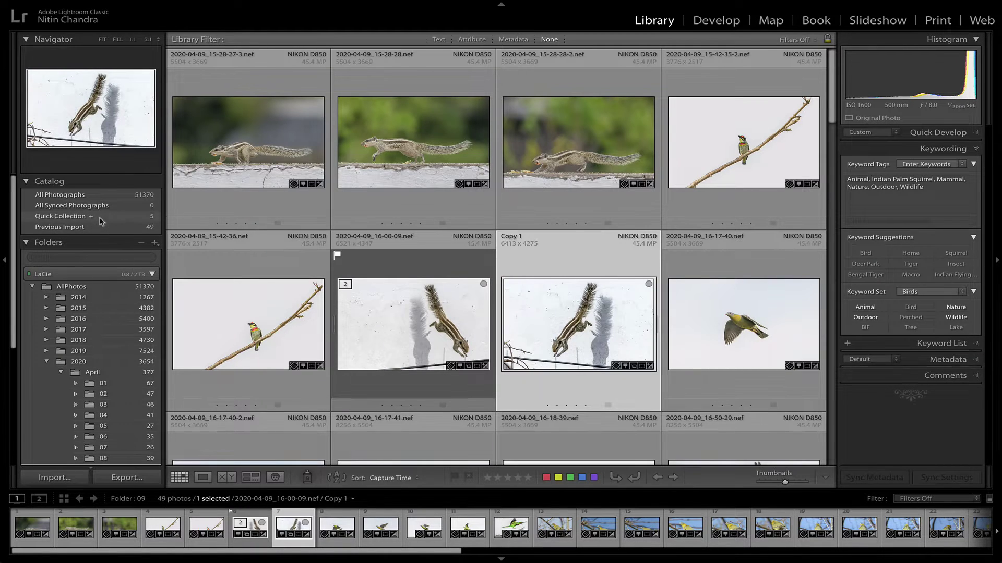
click(101, 217)
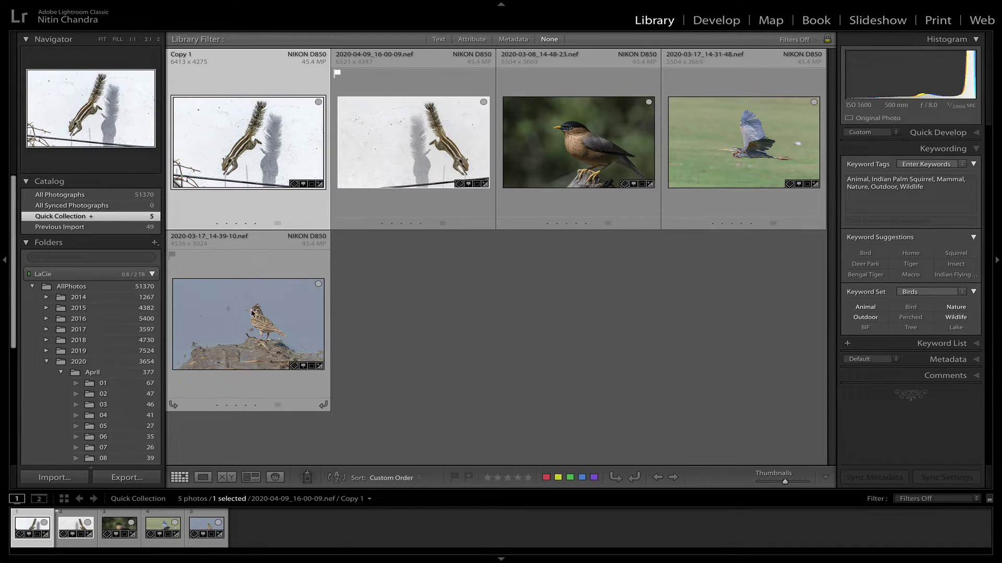
click(255, 324)
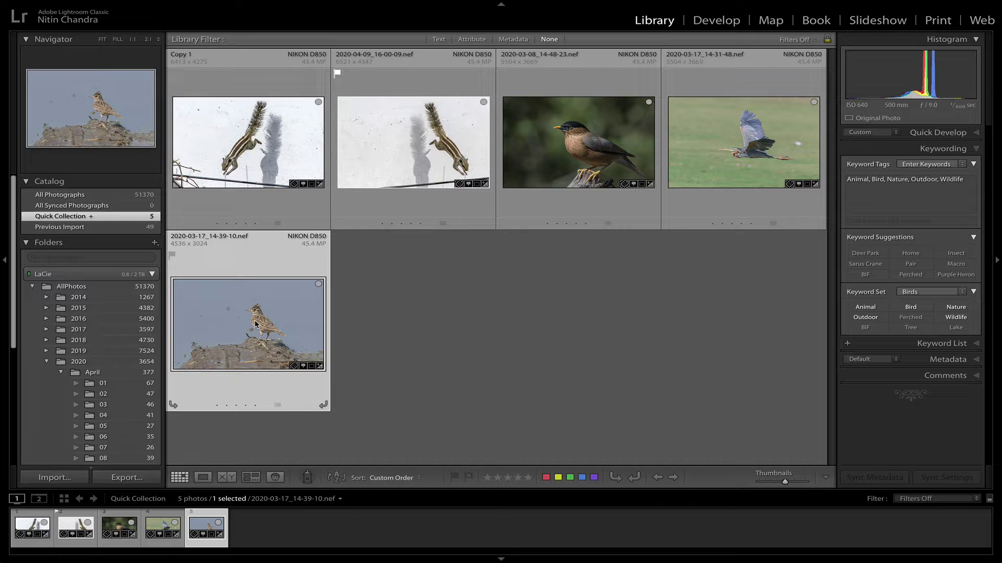
key(d)
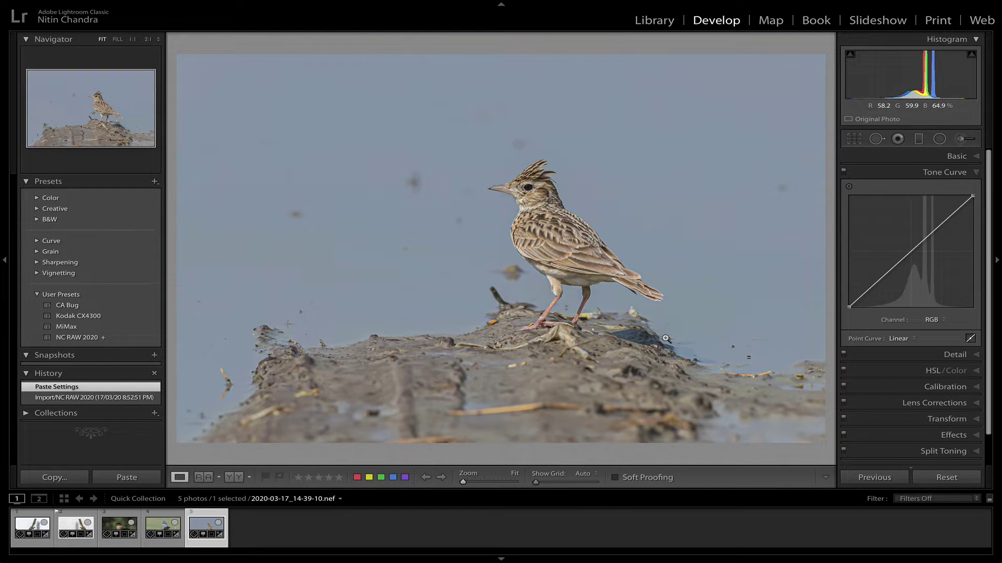
Heal eight dark specks in the sky around the lark, near its beak and below its chest
key(q)
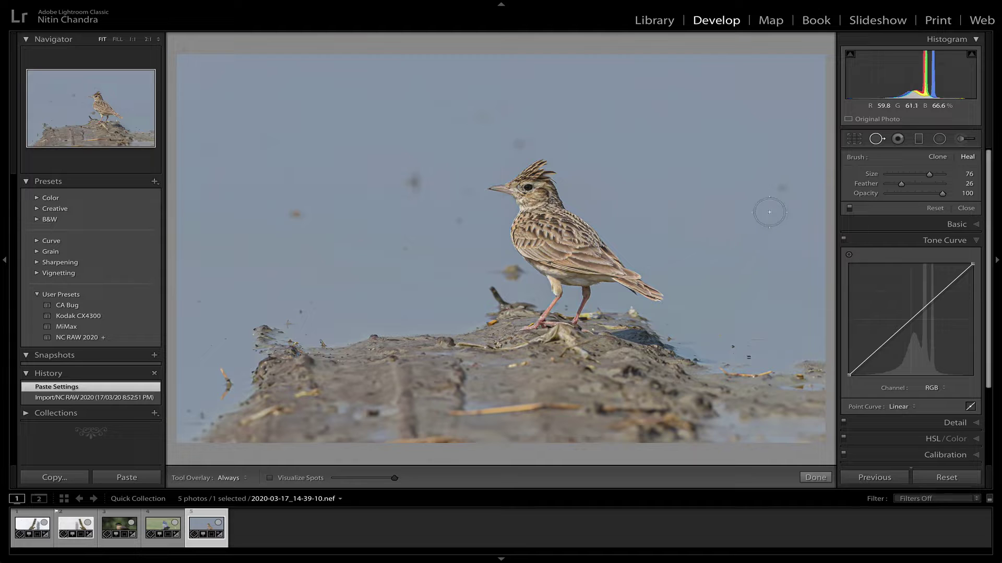
click(783, 188)
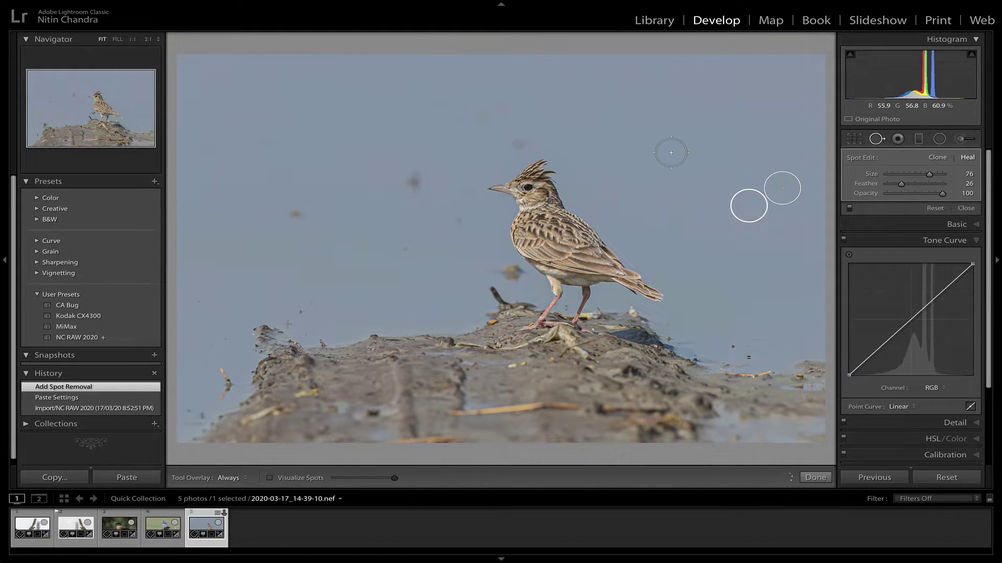
click(516, 144)
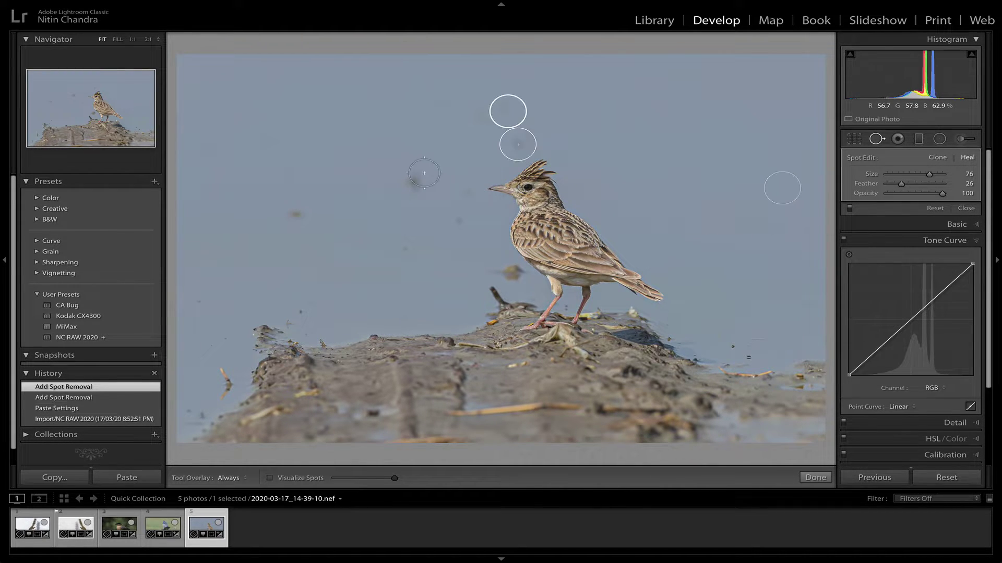
click(412, 183)
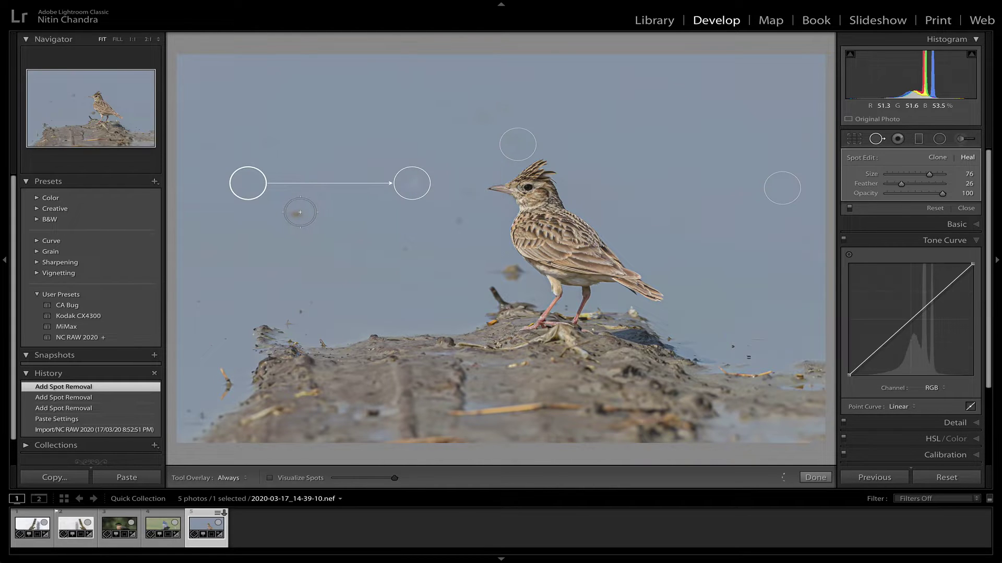
click(296, 213)
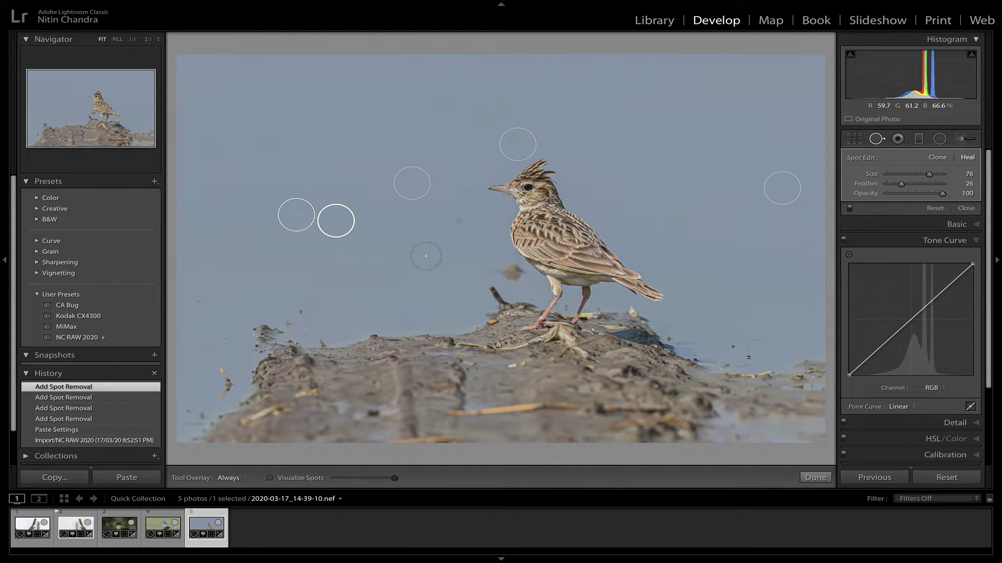
click(401, 296)
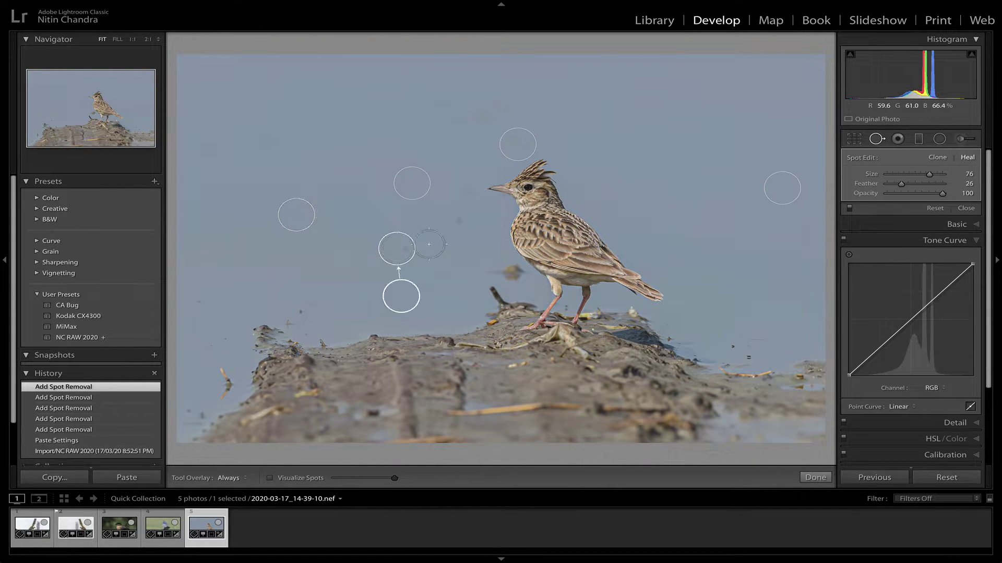
click(454, 214)
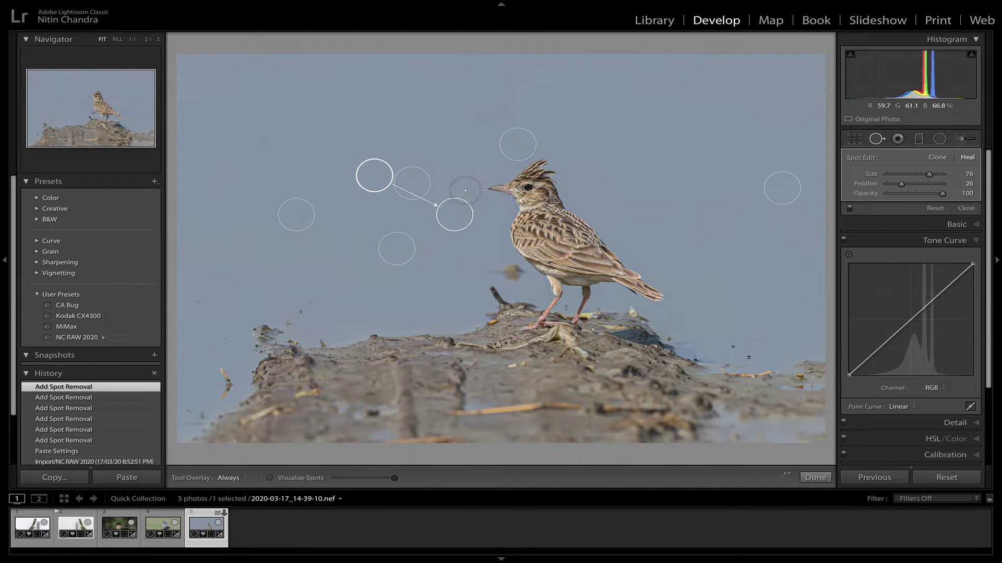
click(464, 191)
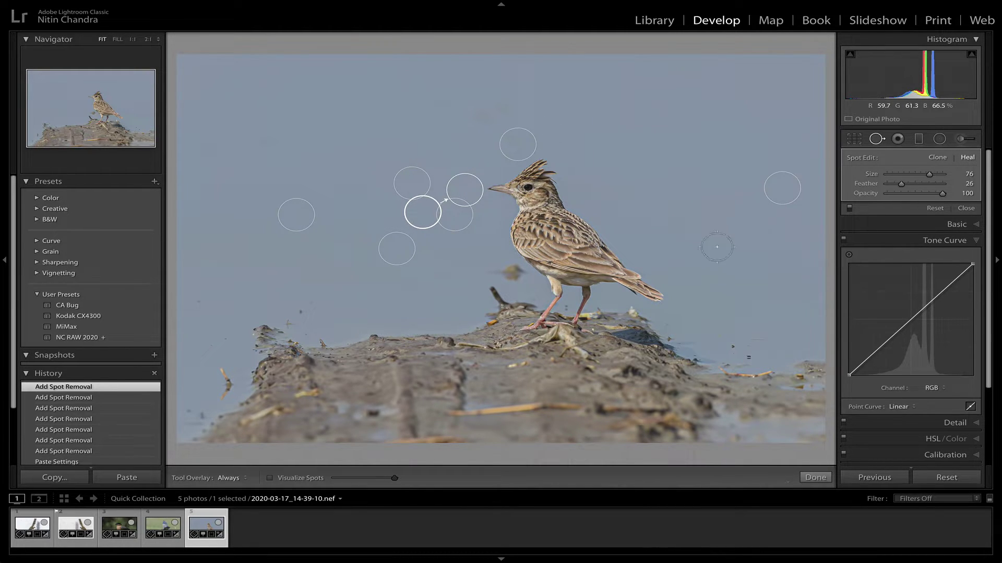
click(512, 272)
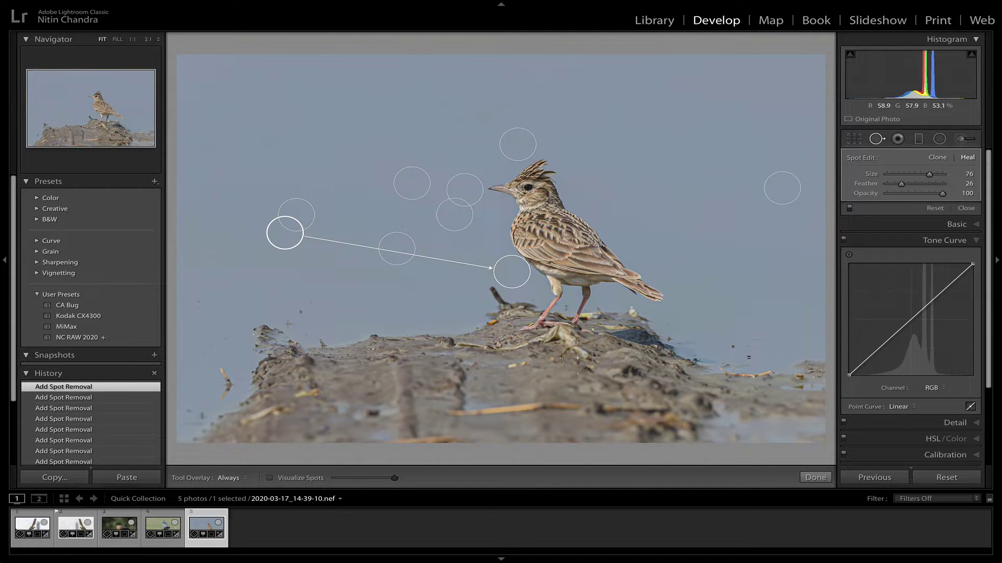
Compare the cleaned lark with the original in Before/After view, then return to single view
click(814, 478)
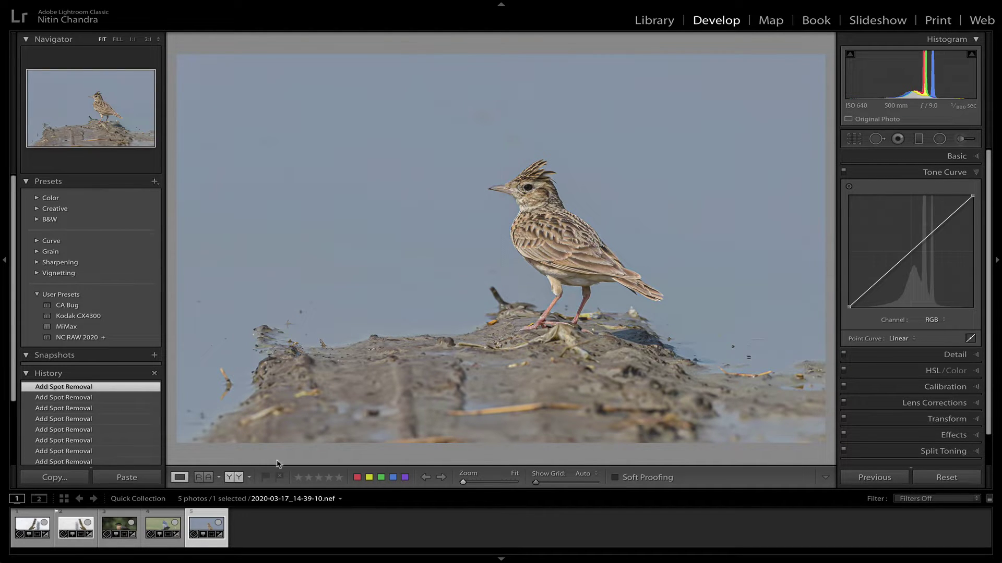
key(y)
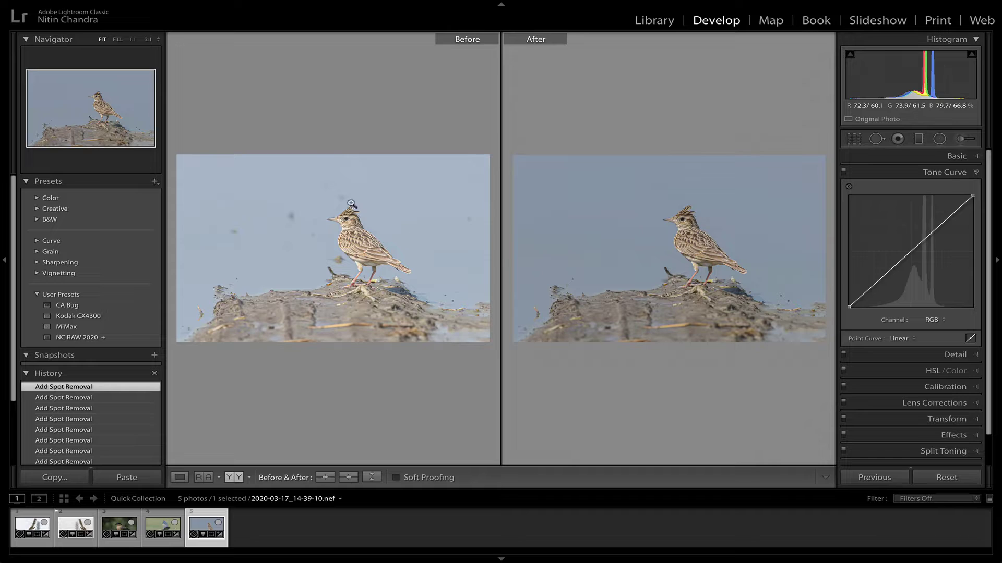
click(180, 478)
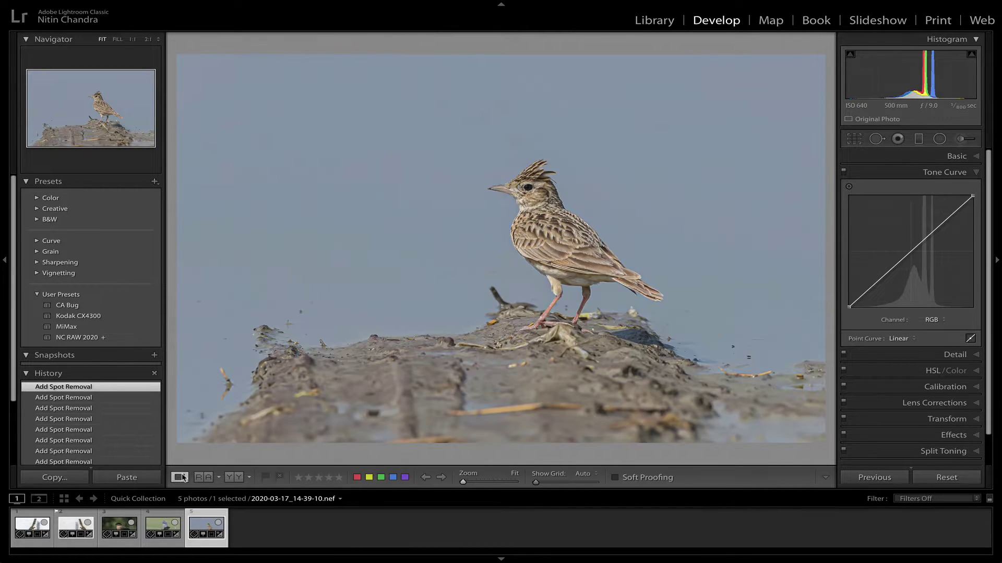
Select the myna photo in the Library grid and open it in Develop
key(g)
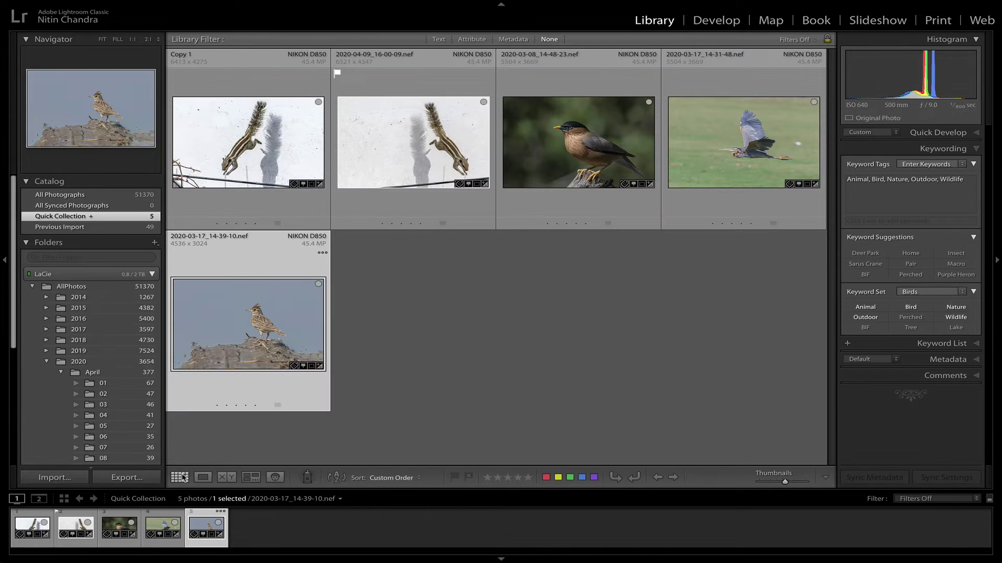
click(580, 159)
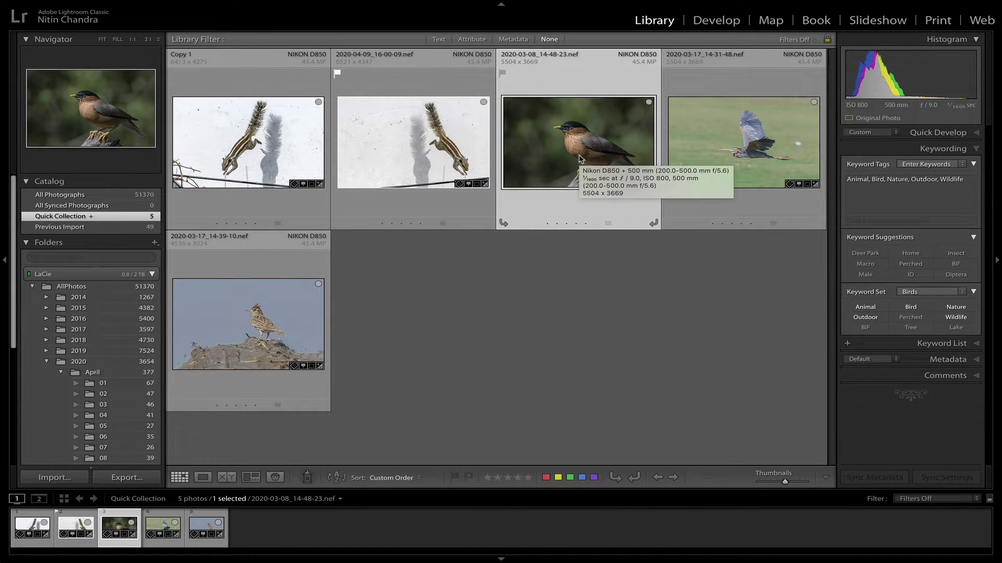
key(d)
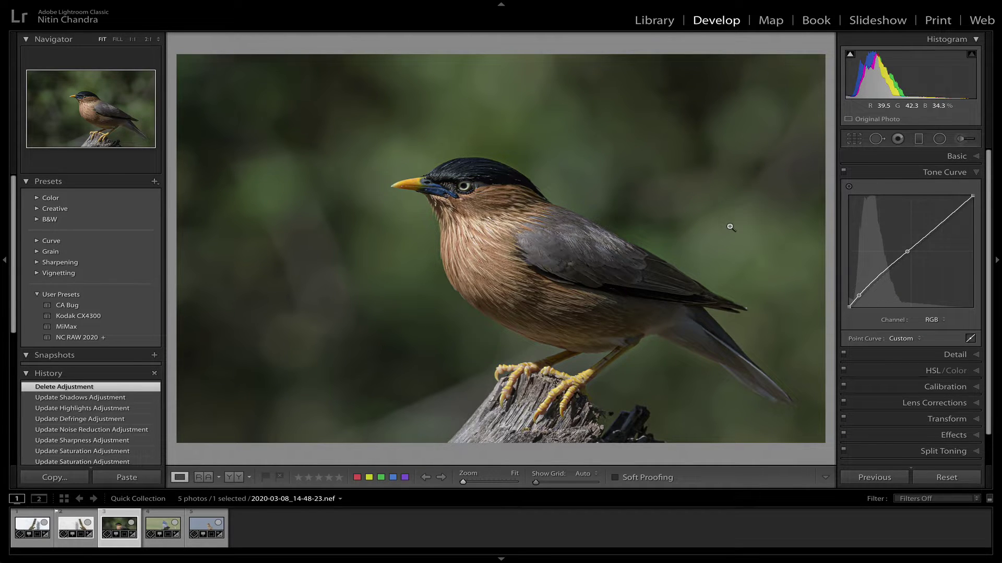
Brush a mask over the myna's background at top right and left of the stump
key(k)
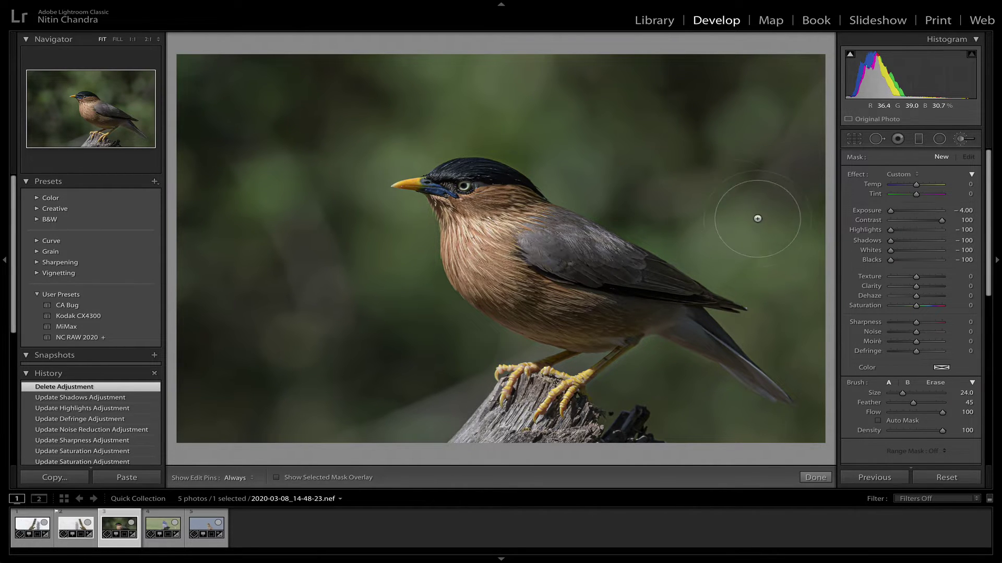
mouse_move(780, 224)
mouse_down()
mouse_move(778, 75)
mouse_move(688, 109)
mouse_move(706, 194)
mouse_move(732, 222)
mouse_move(647, 132)
mouse_move(633, 73)
mouse_move(359, 69)
mouse_move(194, 80)
mouse_move(211, 115)
mouse_move(246, 122)
mouse_move(394, 117)
mouse_move(473, 93)
mouse_move(555, 95)
mouse_move(792, 229)
mouse_move(834, 313)
mouse_up()
mouse_move(454, 339)
mouse_down()
mouse_move(287, 422)
mouse_move(193, 296)
mouse_move(208, 224)
mouse_move(343, 307)
mouse_move(371, 313)
mouse_move(358, 255)
mouse_move(294, 150)
mouse_move(447, 92)
mouse_up()
key(h)
Reset the mask's effects and set its Texture, Clarity and Sharpness to -100, checking before/after
double_click(859, 177)
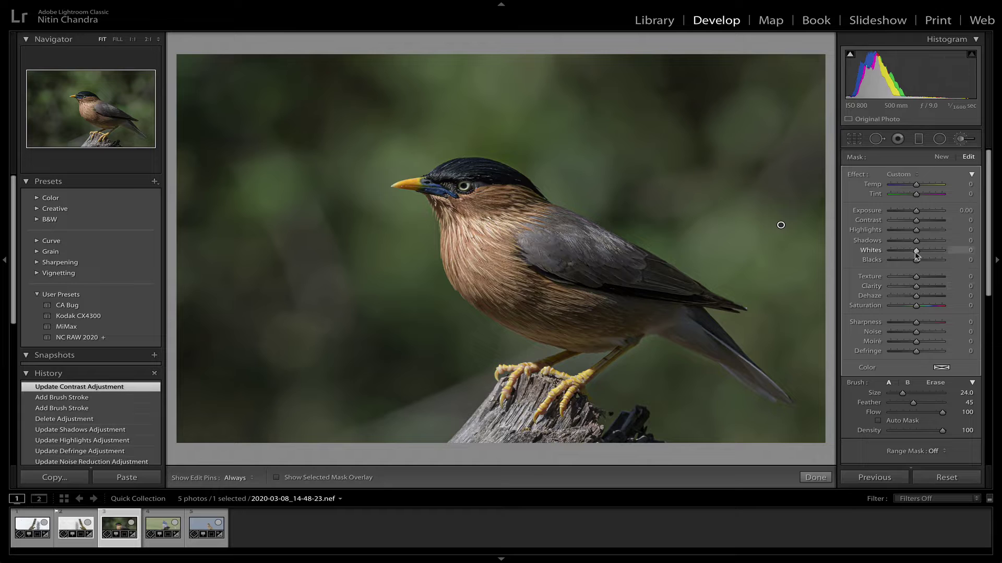
drag(869, 276, 853, 278)
drag(918, 291, 827, 286)
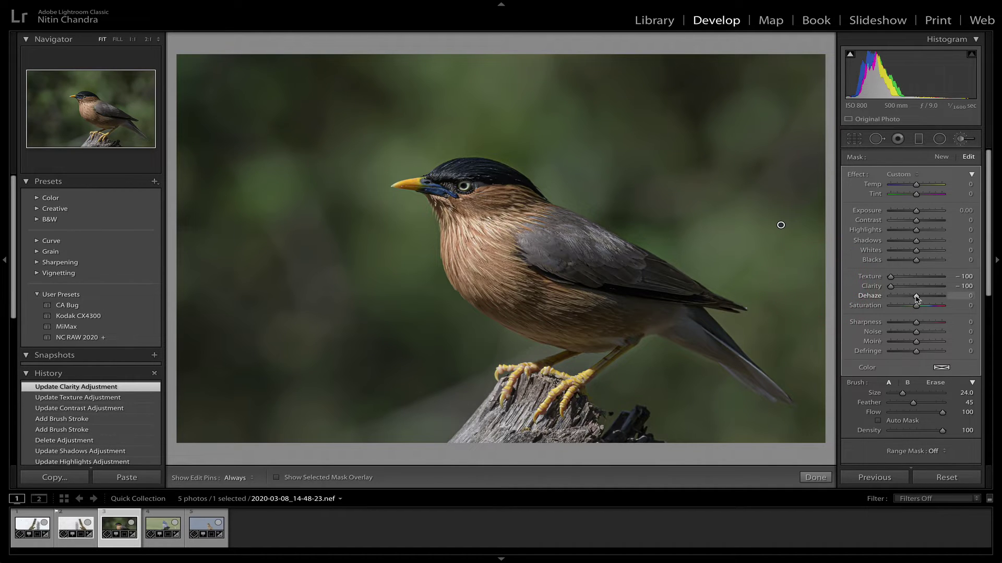
drag(916, 322, 780, 325)
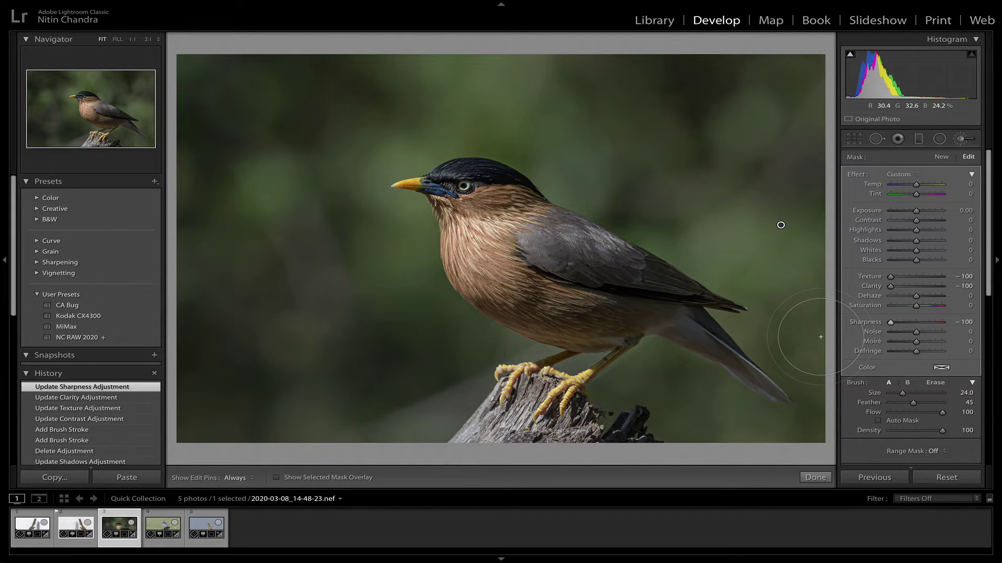
key(backslash)
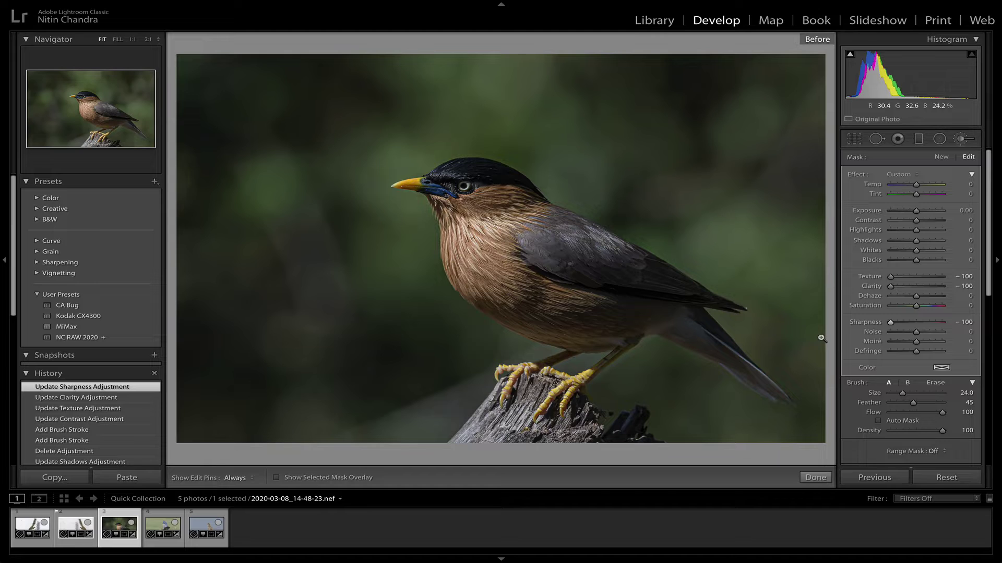
key(backslash)
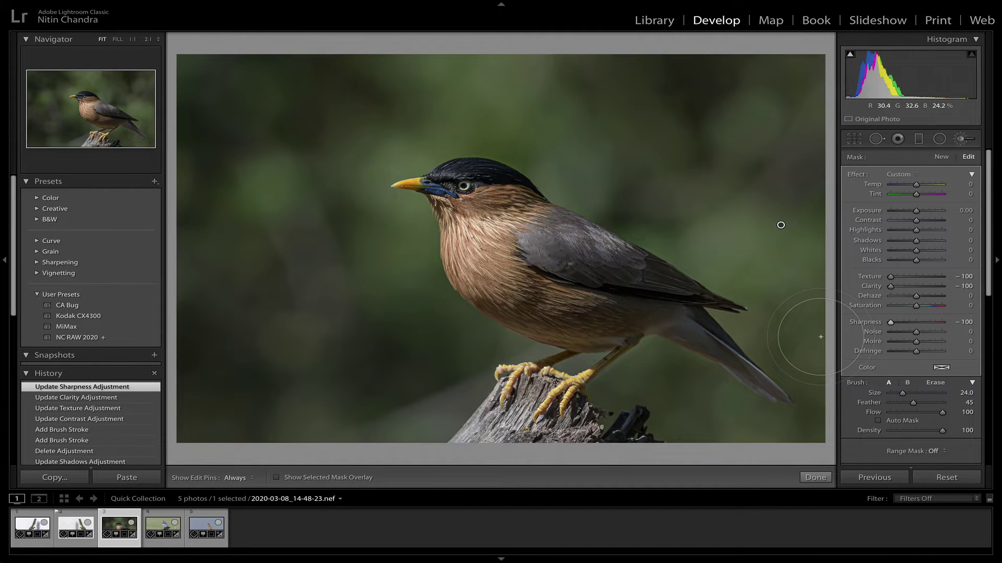
Close the brush, set the myna's global Clarity to +75, and advance to the heron photo
click(807, 478)
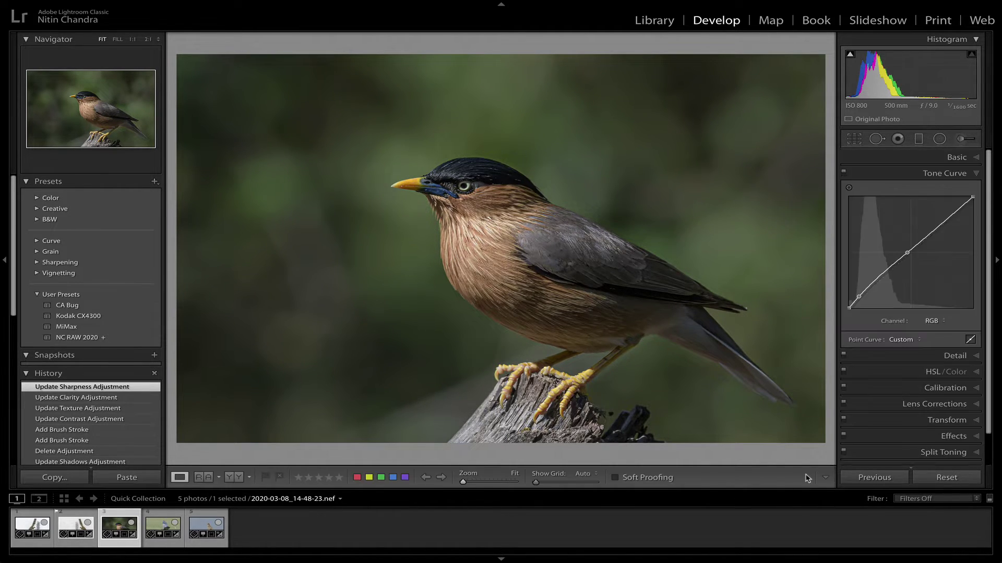
click(936, 160)
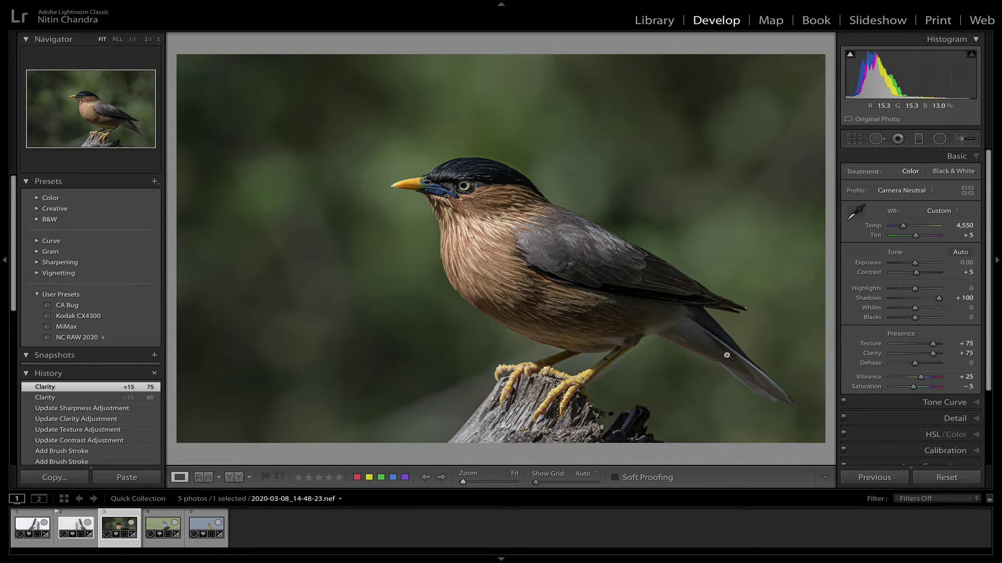
key(Right)
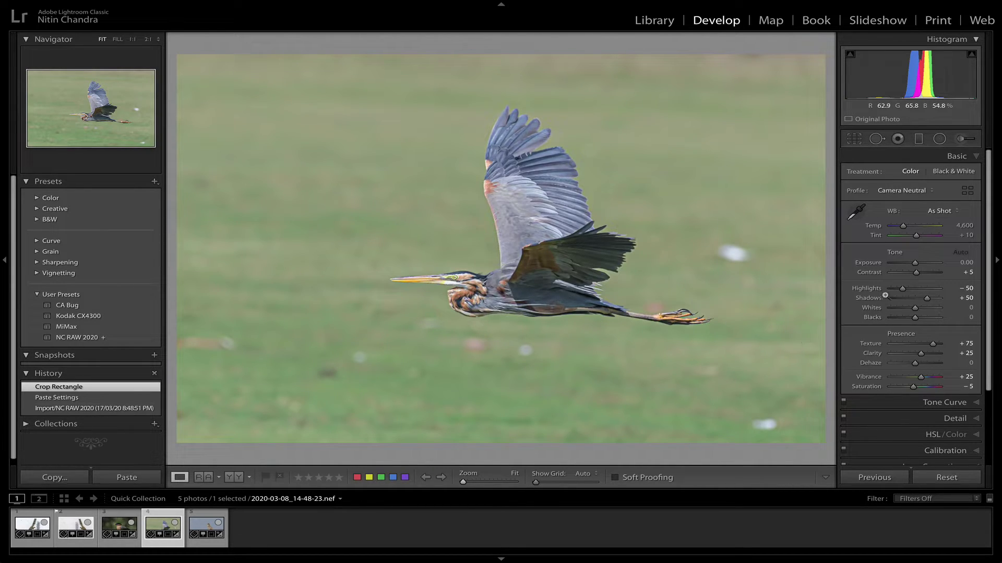
Set the heron's Highlights to -100 and Exposure to -0.60, then brush a mask over the bottom grass
drag(903, 291, 787, 280)
scroll(903, 263, down, 6)
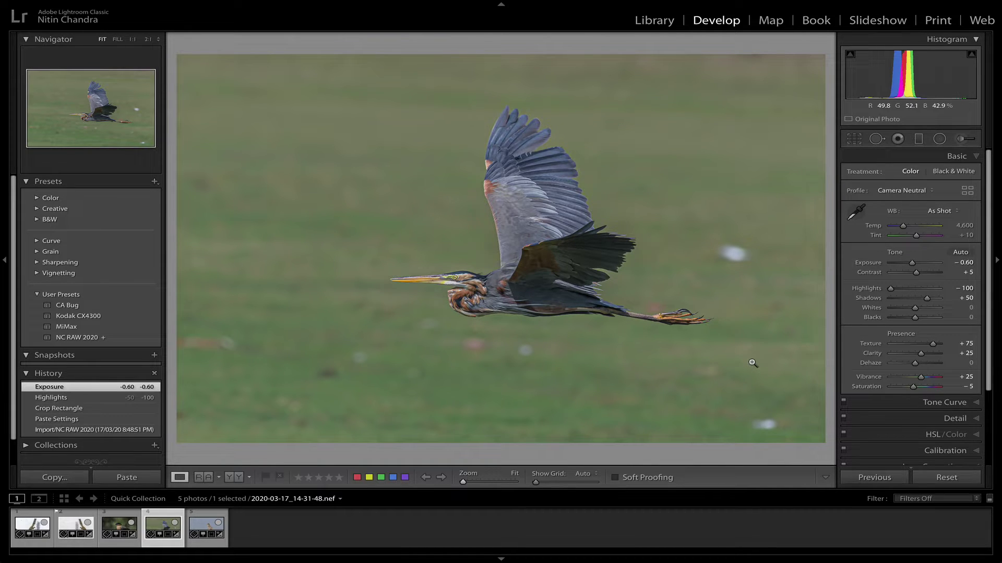
key(k)
mouse_move(771, 393)
mouse_down()
mouse_move(753, 431)
mouse_move(703, 405)
mouse_move(565, 392)
mouse_move(669, 432)
mouse_move(808, 415)
mouse_move(783, 386)
mouse_move(518, 376)
mouse_move(371, 453)
mouse_move(562, 443)
mouse_move(394, 414)
mouse_move(139, 407)
mouse_move(322, 425)
mouse_move(214, 333)
mouse_move(272, 420)
mouse_move(274, 478)
mouse_up()
Show the mask overlay and extend the heron mask up the left side and above the wing
click(275, 477)
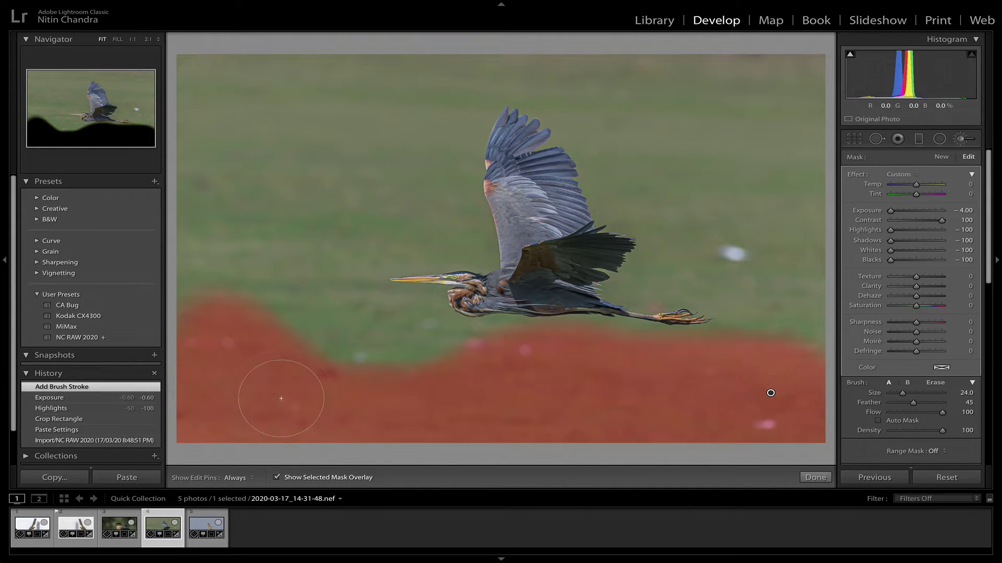
mouse_move(280, 398)
mouse_down()
mouse_move(217, 297)
mouse_move(199, 227)
mouse_move(206, 27)
mouse_move(238, 163)
mouse_move(299, 80)
mouse_move(315, 175)
mouse_move(336, 56)
mouse_move(413, 93)
mouse_move(403, 205)
mouse_move(308, 237)
mouse_move(271, 299)
mouse_move(312, 372)
mouse_move(359, 345)
mouse_move(393, 349)
mouse_move(428, 376)
mouse_move(621, 413)
mouse_move(710, 415)
mouse_move(754, 393)
mouse_move(789, 284)
mouse_move(780, 243)
mouse_move(699, 250)
mouse_up()
key(h)
mouse_move(760, 156)
mouse_down()
mouse_move(772, 83)
mouse_move(820, 183)
mouse_move(816, 198)
mouse_move(630, 116)
mouse_move(621, 92)
mouse_move(580, 63)
mouse_move(430, 71)
mouse_move(409, 188)
mouse_move(335, 228)
mouse_move(309, 330)
mouse_move(425, 364)
mouse_move(568, 385)
mouse_move(767, 351)
mouse_move(702, 247)
mouse_move(648, 285)
mouse_up()
With a size-14 brush, mask the grass right of the wing to its tip; set edit pins to Always
key(bracketleft)
key(bracketleft)
key(bracketleft)
key(h)
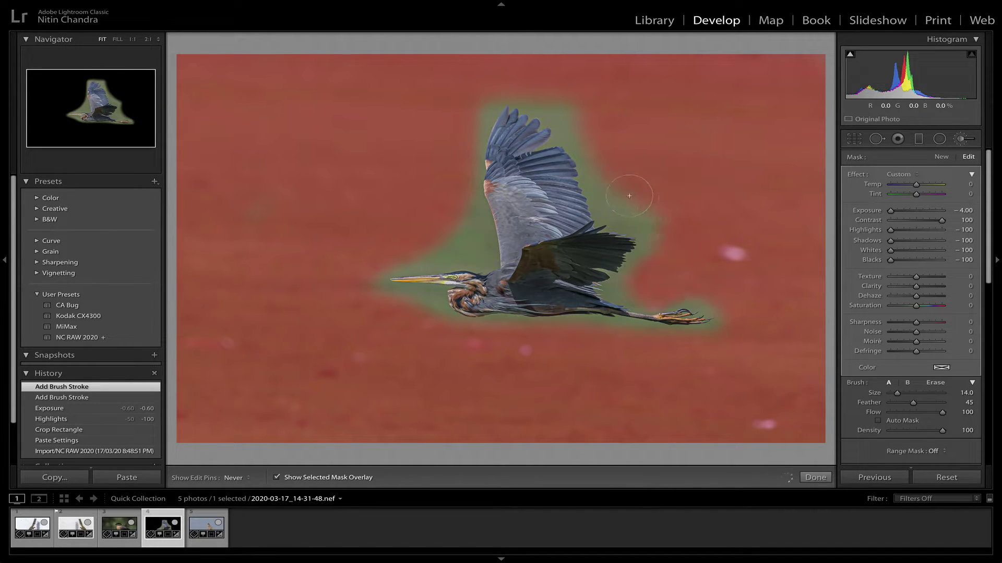
mouse_move(626, 195)
mouse_down()
mouse_move(598, 132)
mouse_move(564, 93)
mouse_move(451, 103)
mouse_move(481, 101)
mouse_up()
key(h)
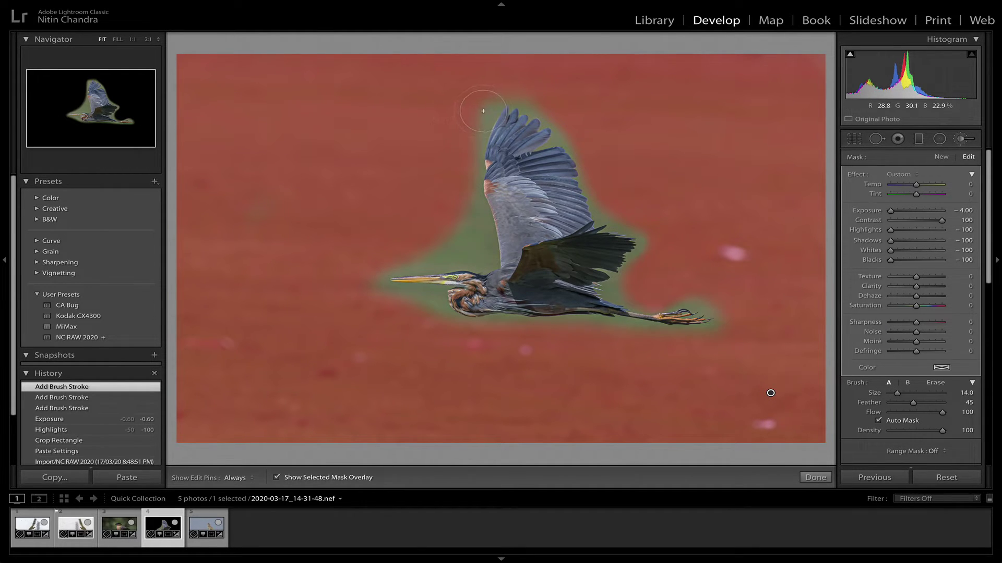
key(h)
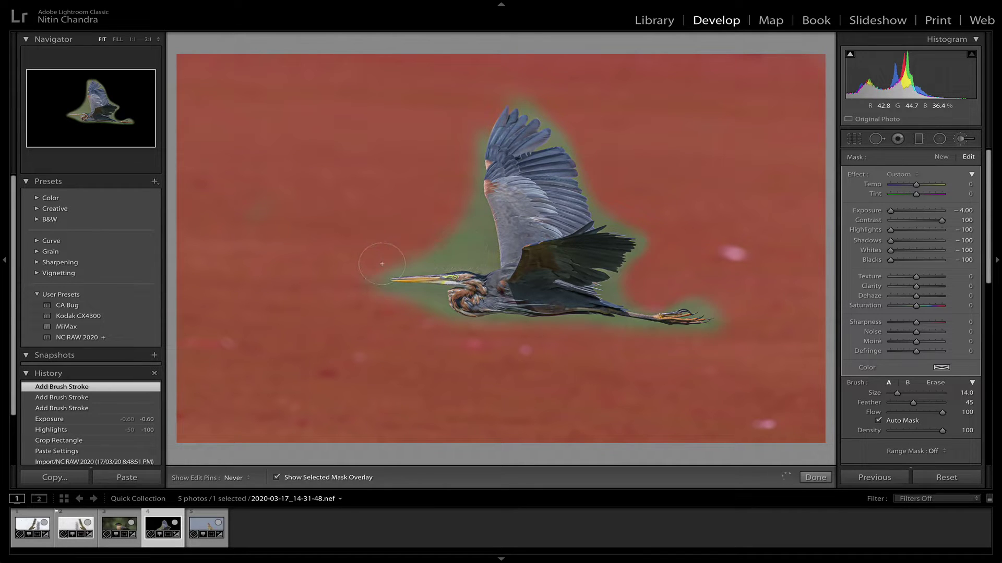
key(h)
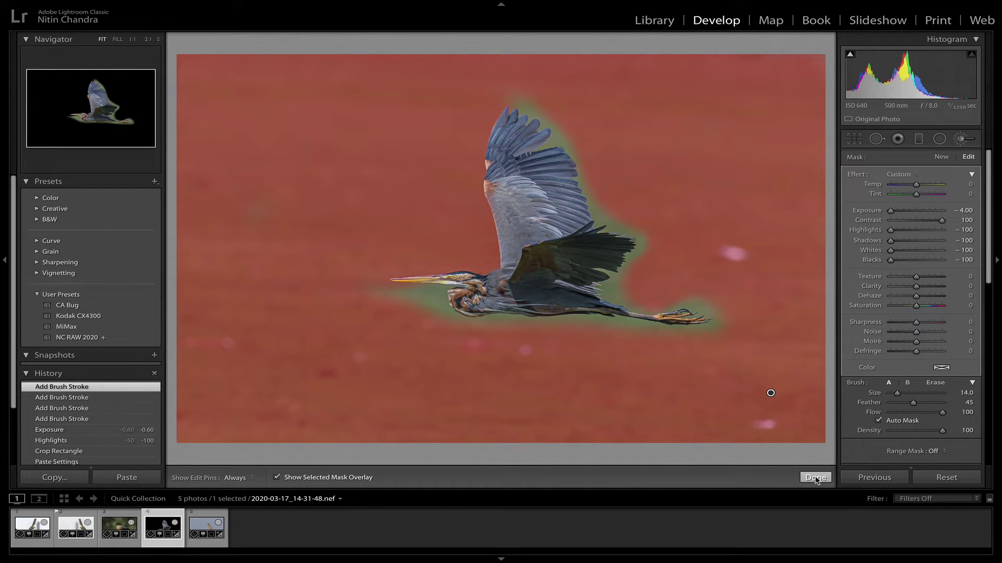
Reset the heron background mask's effects, hide the overlay, and set Texture, Clarity and Sharpness to -100
double_click(854, 177)
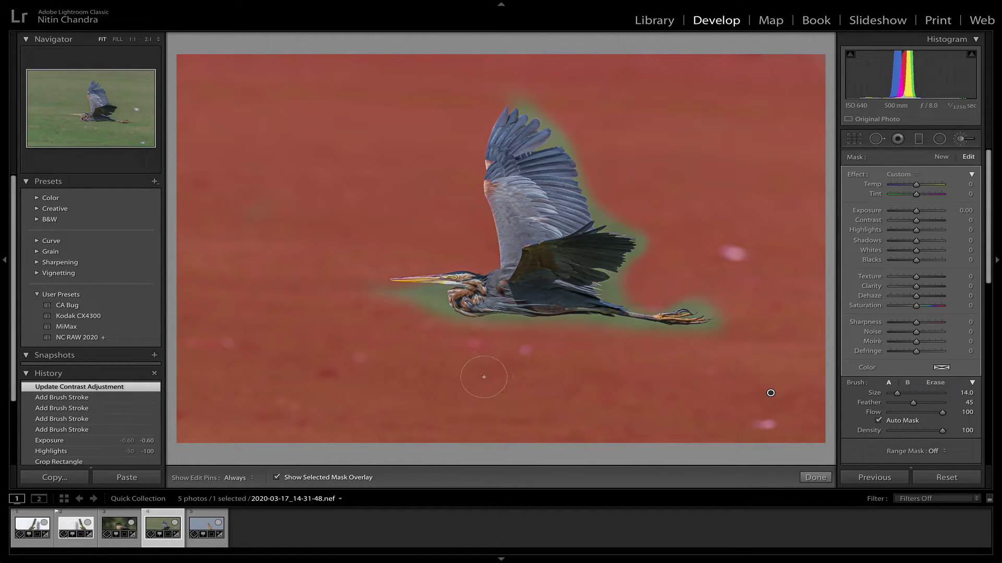
click(303, 479)
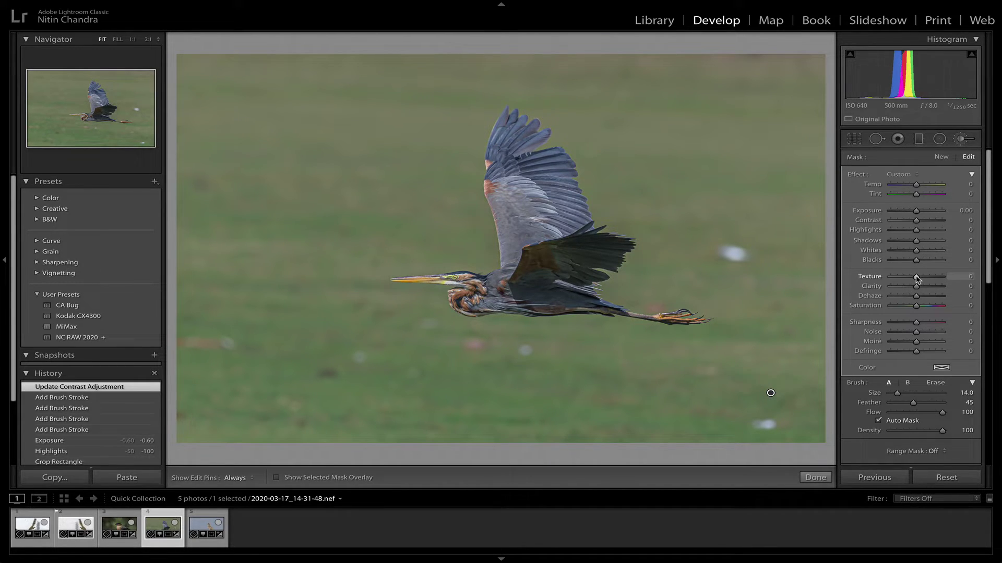
drag(916, 278, 846, 281)
drag(922, 286, 812, 298)
drag(916, 323, 766, 323)
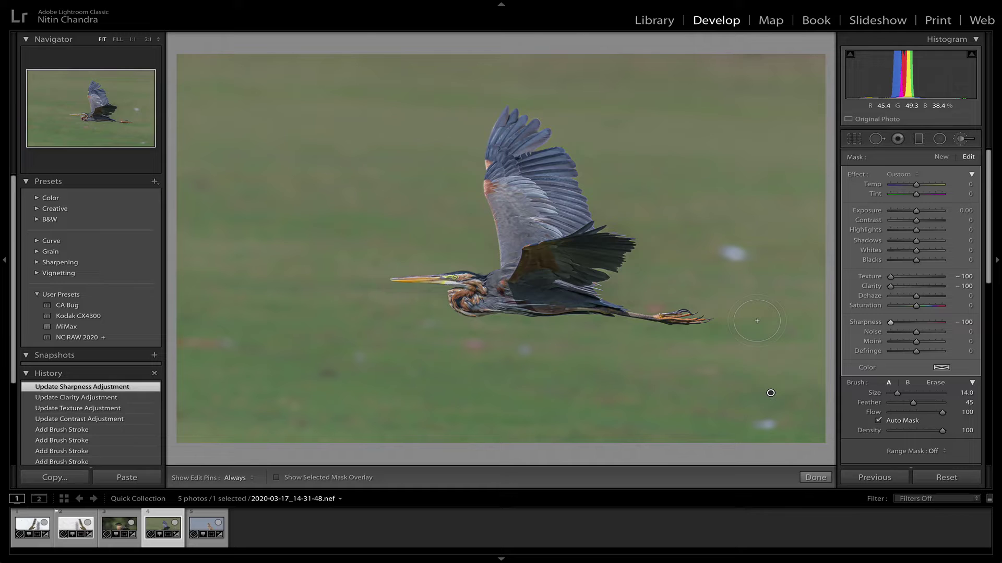
Spot-heal five white specks in the green background around the heron, right, below and lower left
key(q)
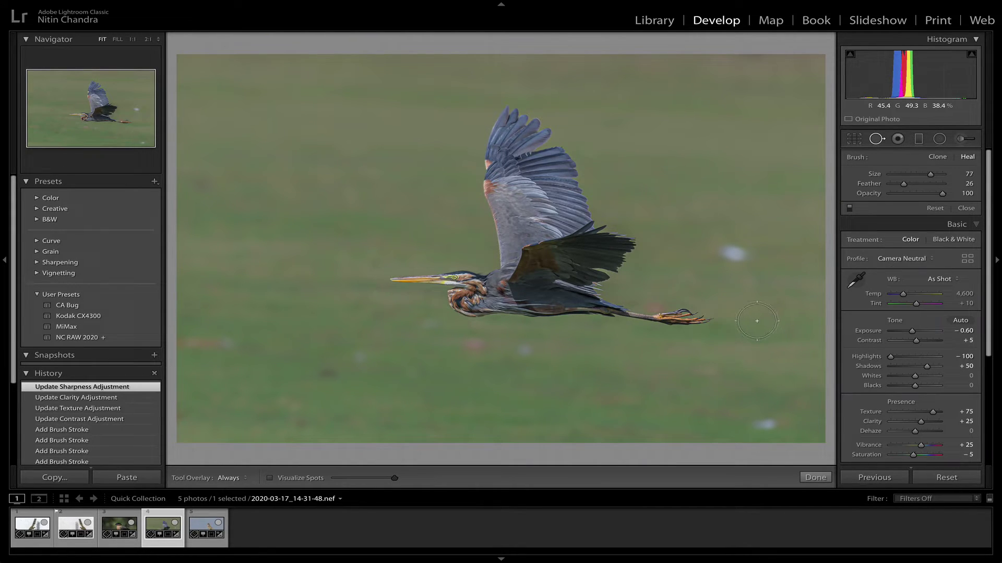
click(735, 254)
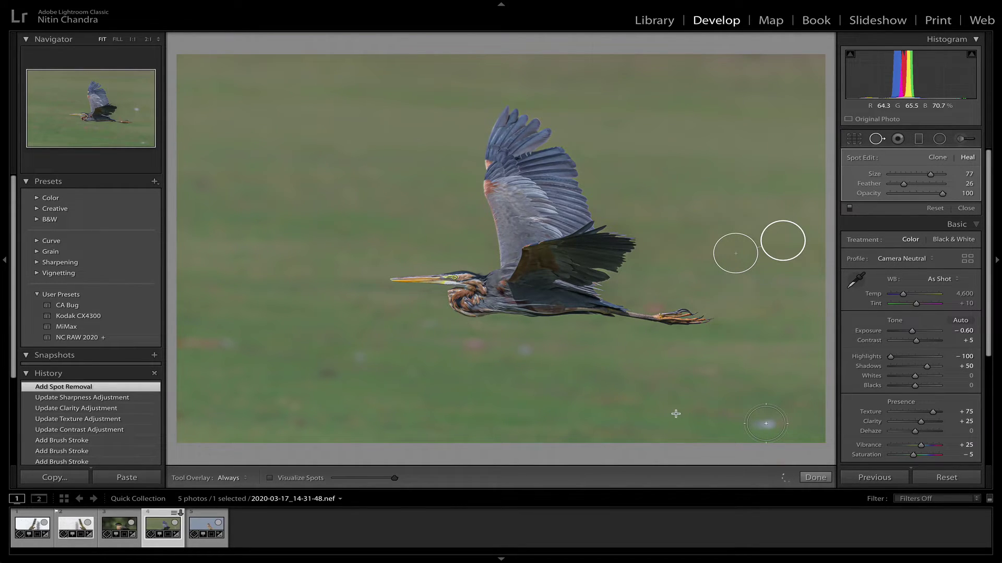
click(766, 424)
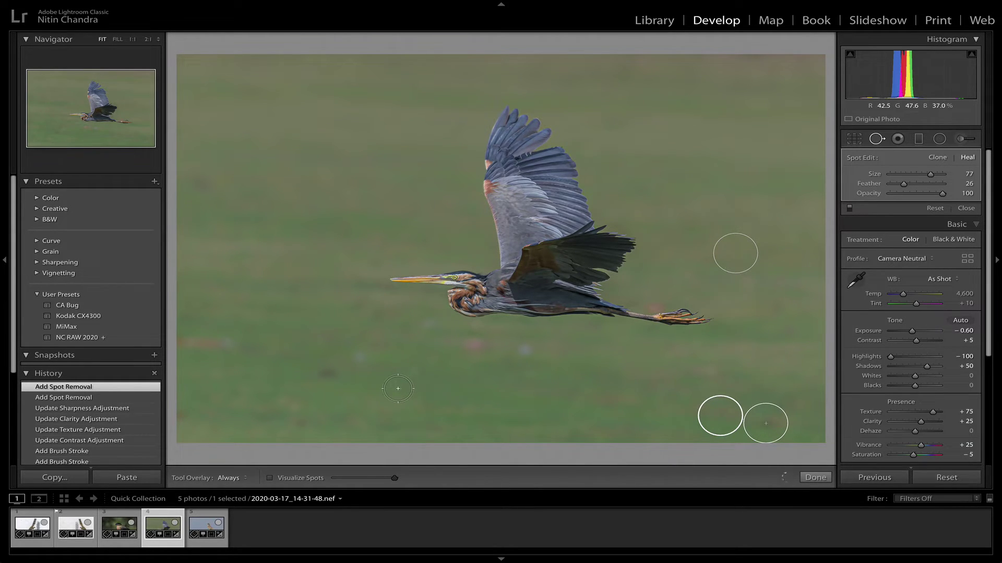
click(475, 343)
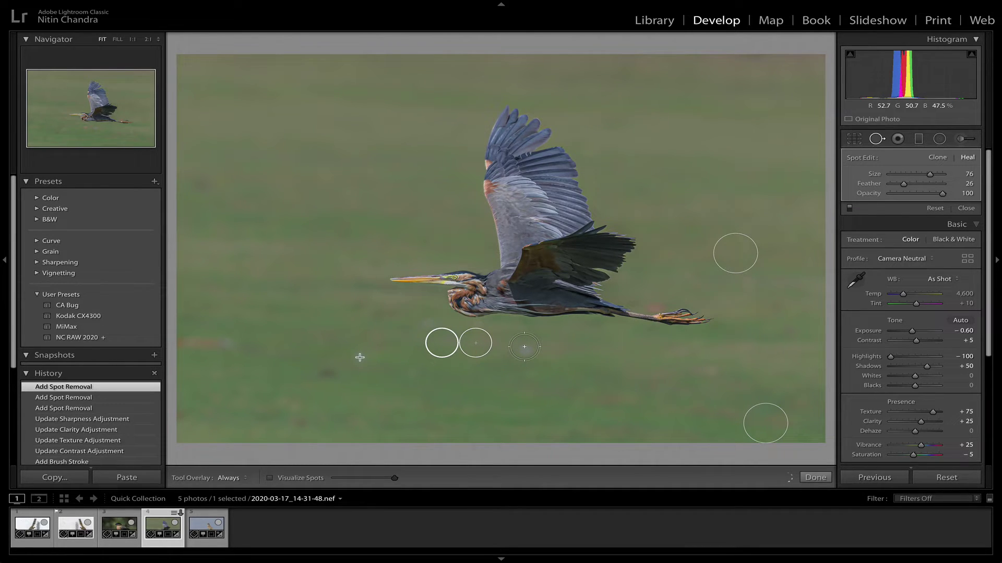
click(524, 346)
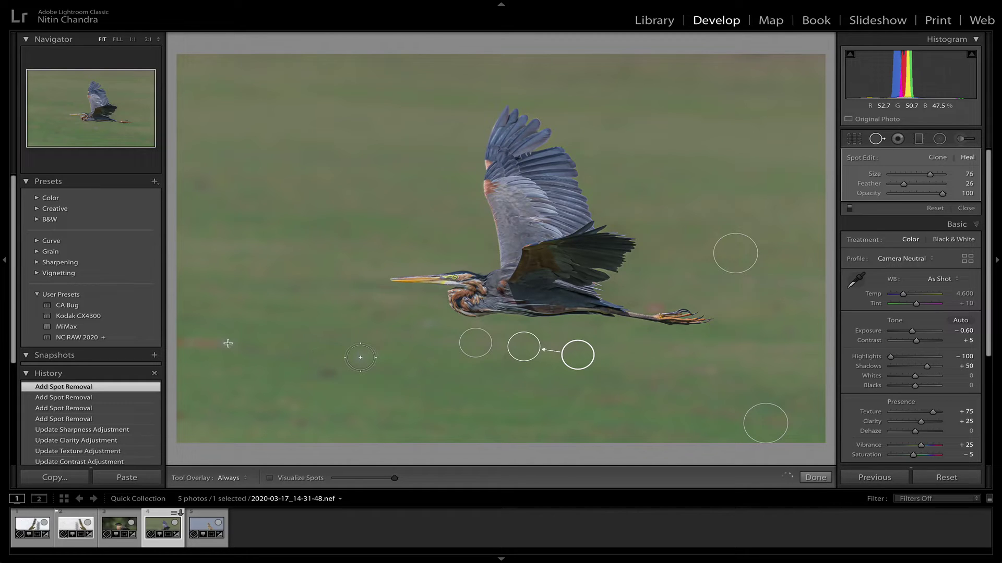
click(360, 357)
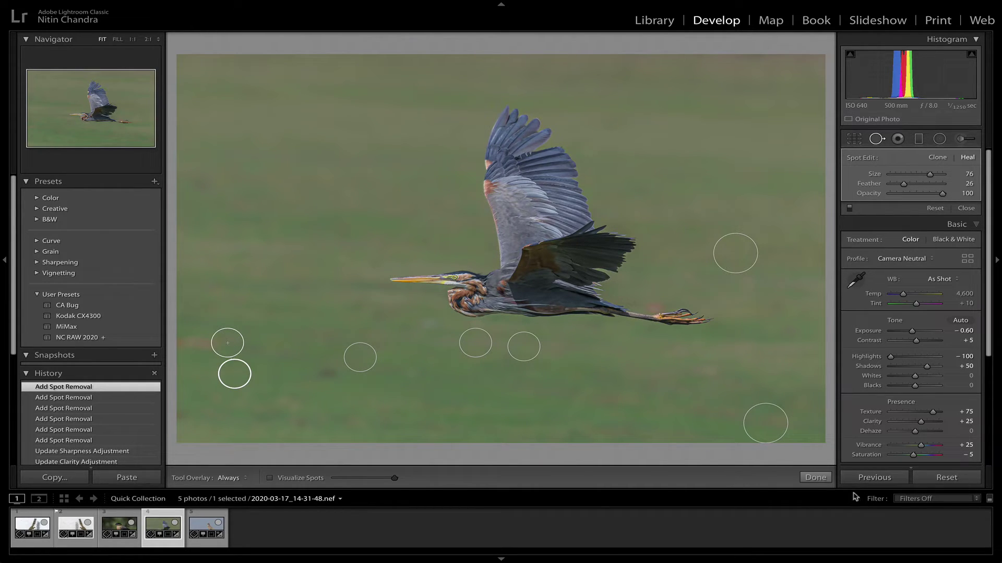
click(815, 477)
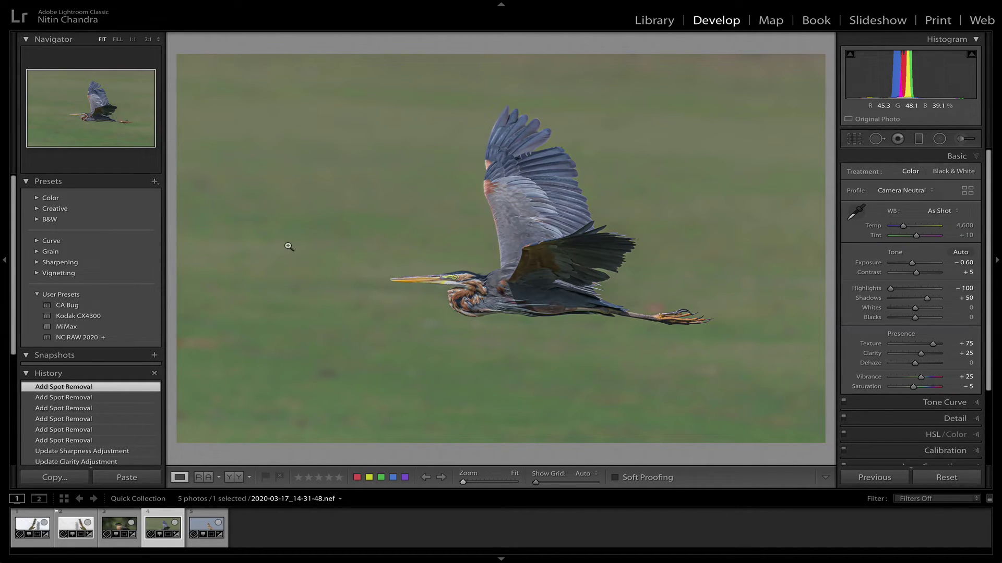
click(155, 181)
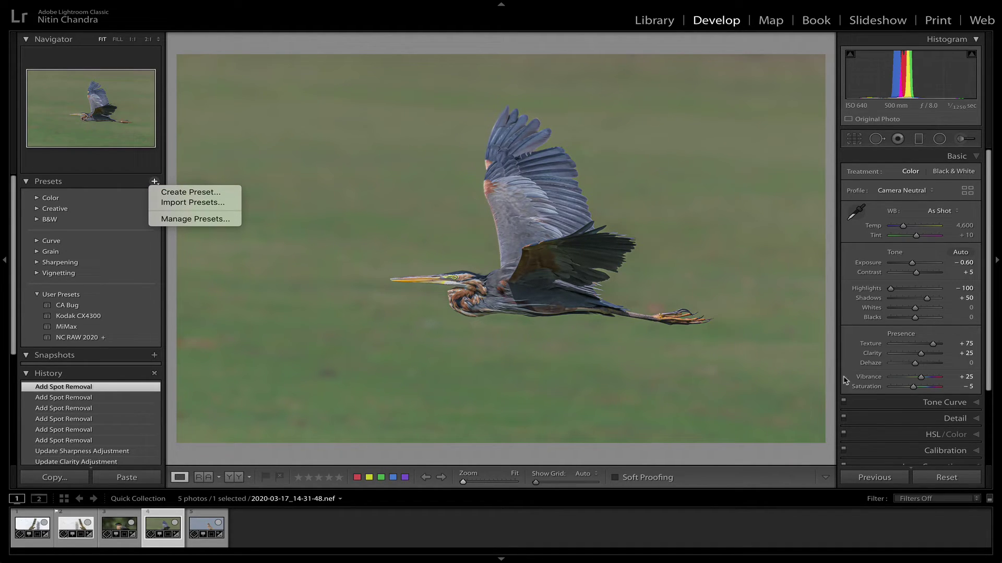
click(939, 139)
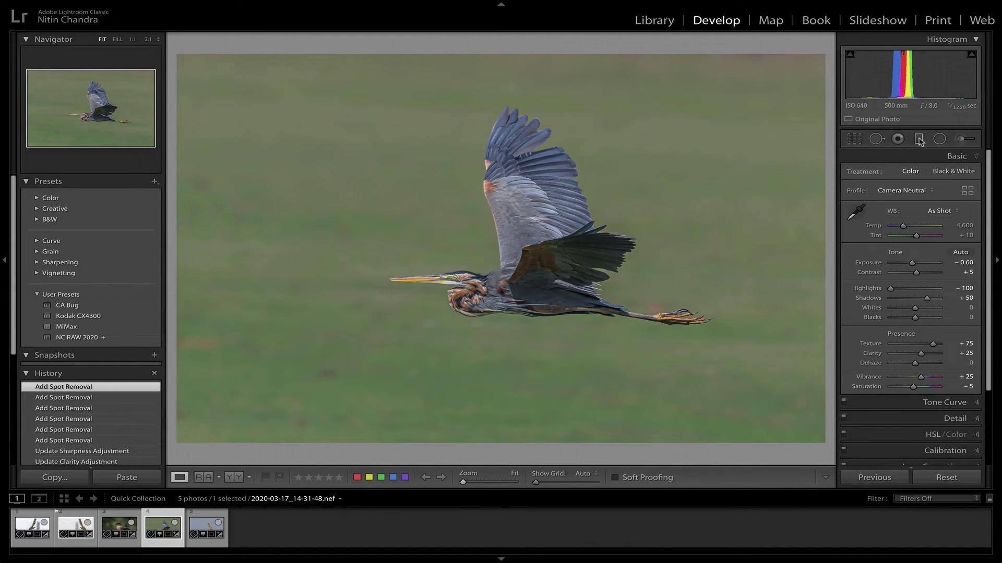
click(960, 139)
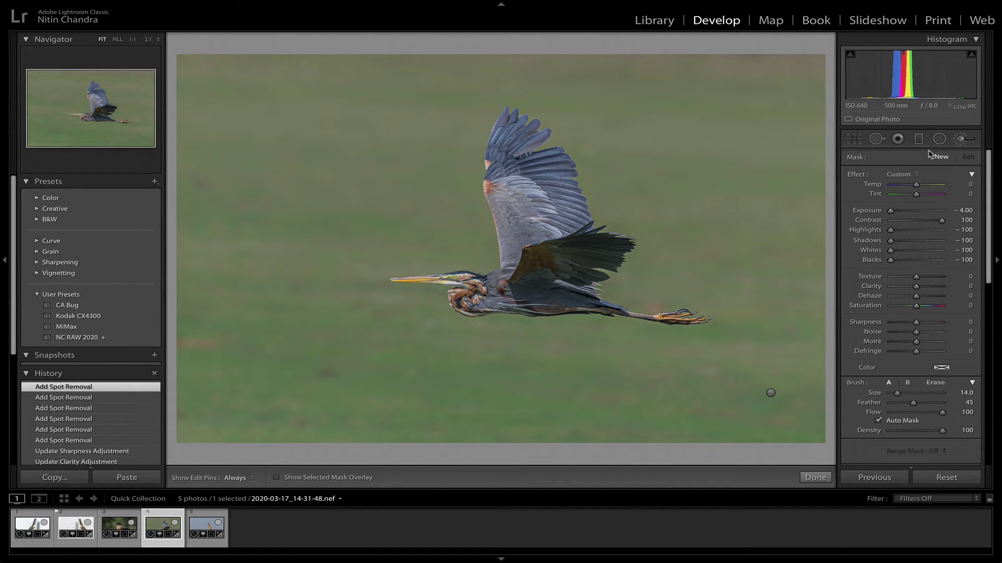
click(897, 174)
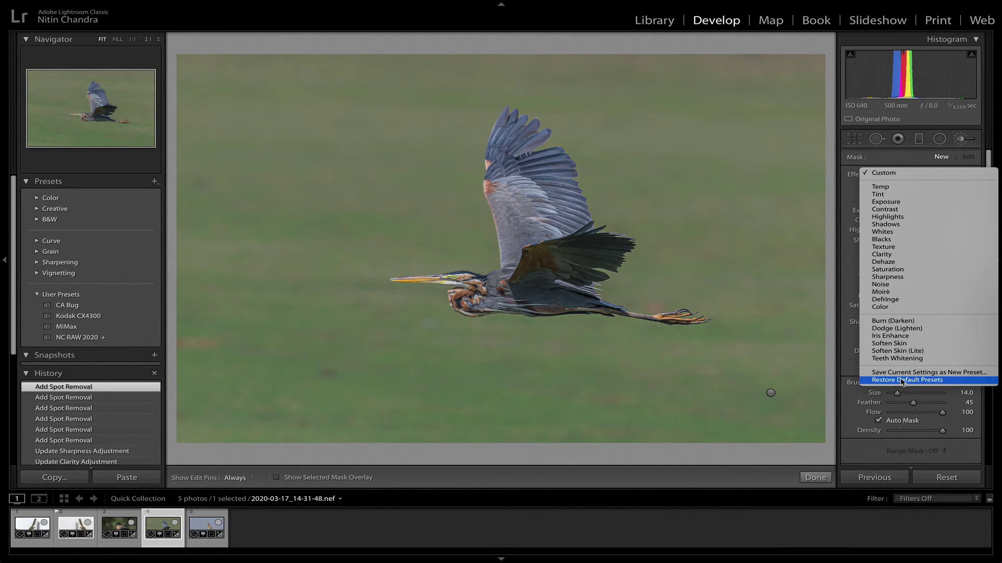
click(840, 298)
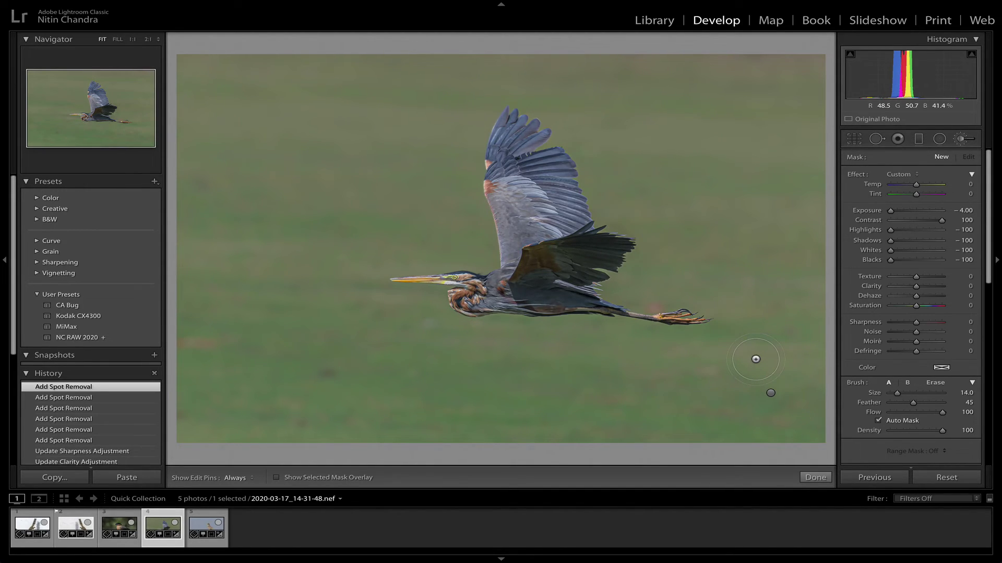
key(k)
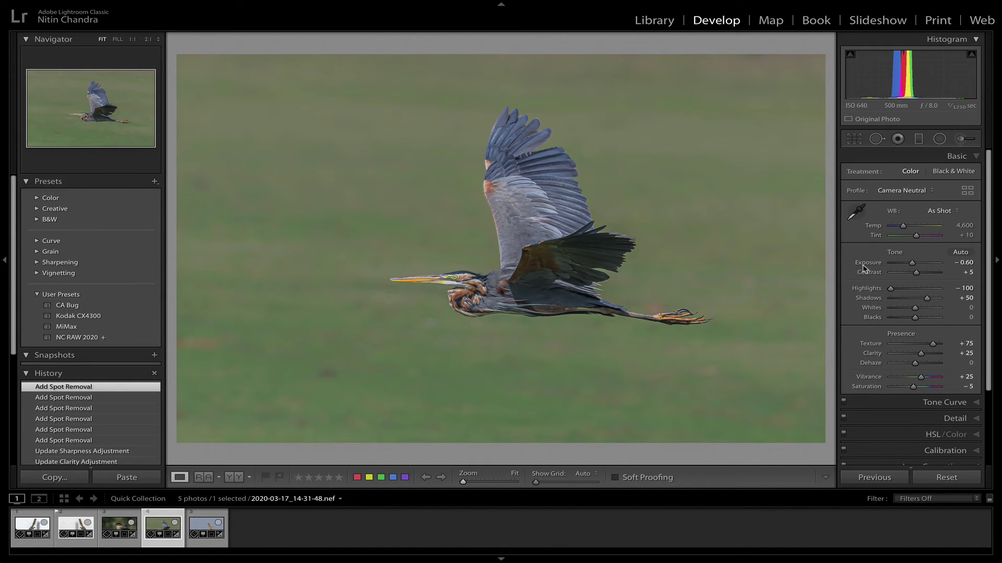
Edit the heron's existing background brush mask to lower Shadows to -28 and Whites to -5
click(963, 139)
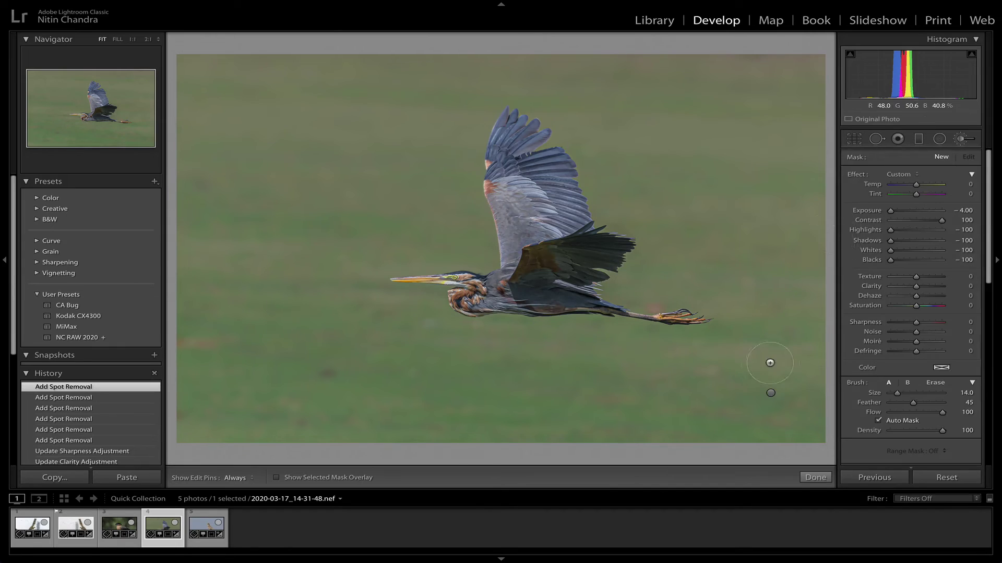
click(771, 394)
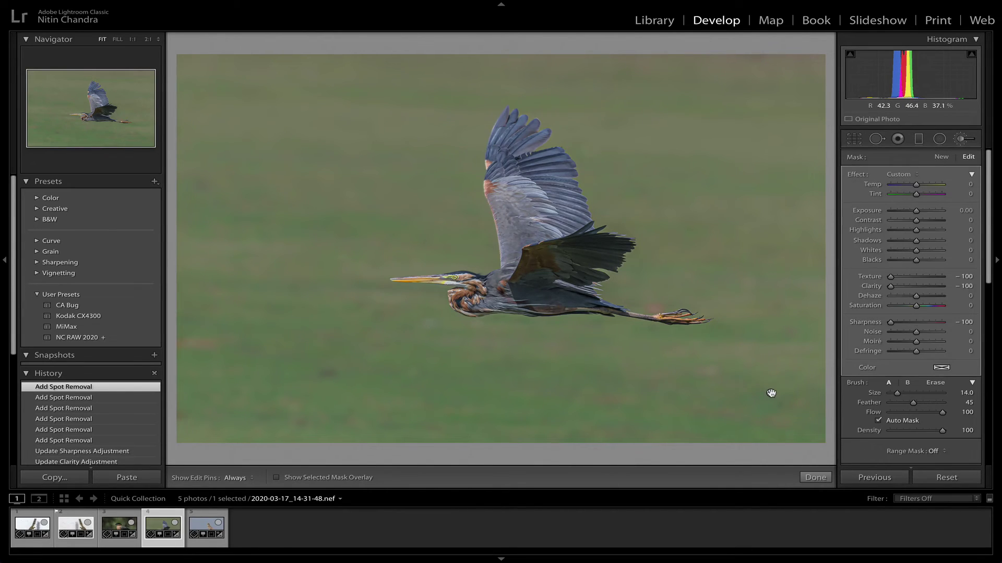
mouse_move(771, 393)
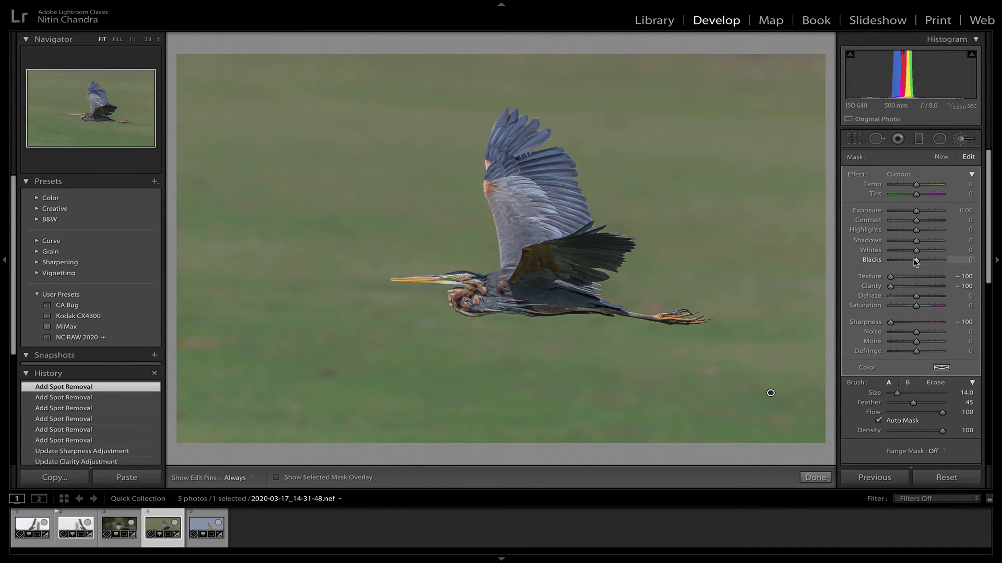
mouse_move(916, 251)
mouse_down()
mouse_move(890, 252)
mouse_move(914, 252)
mouse_move(915, 242)
mouse_move(895, 243)
mouse_move(909, 242)
mouse_up()
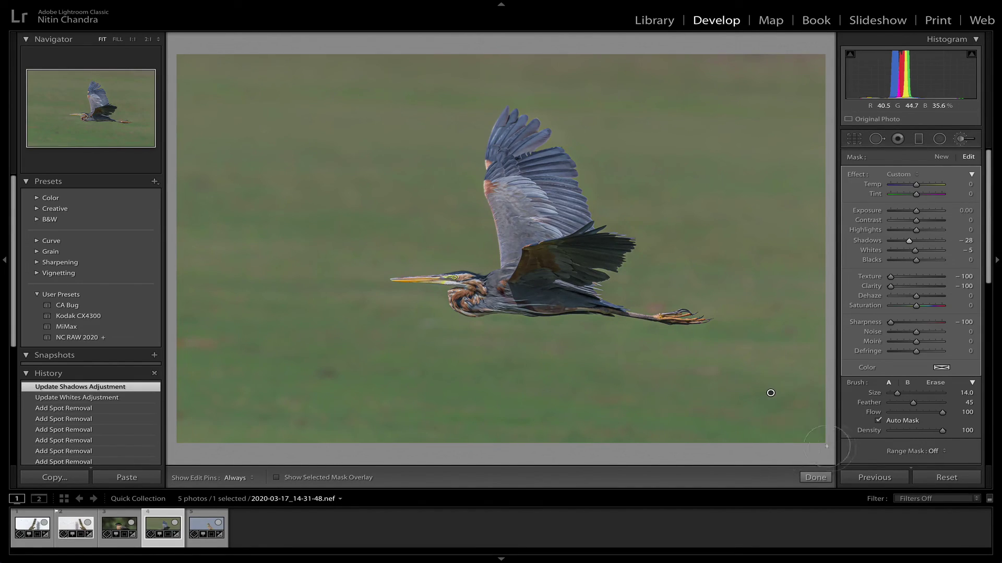
click(816, 478)
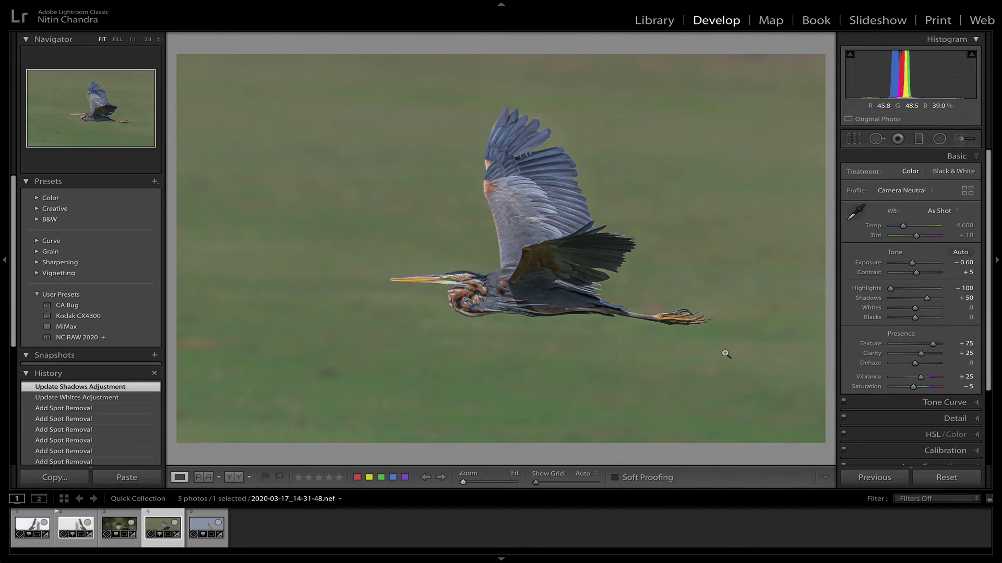